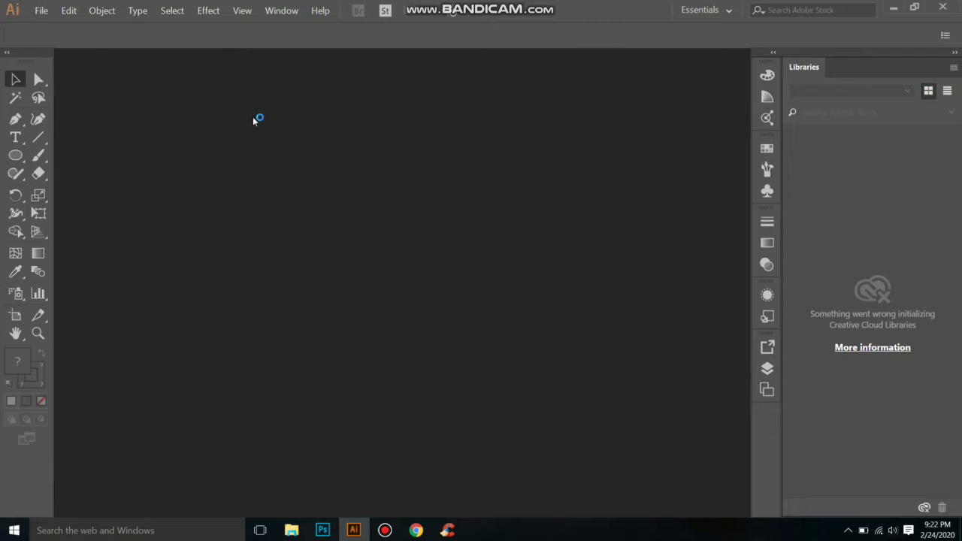
- Create a 1366 x 768 px RGB document and draw a square near the middle of the artboard
key(ctrl+n)
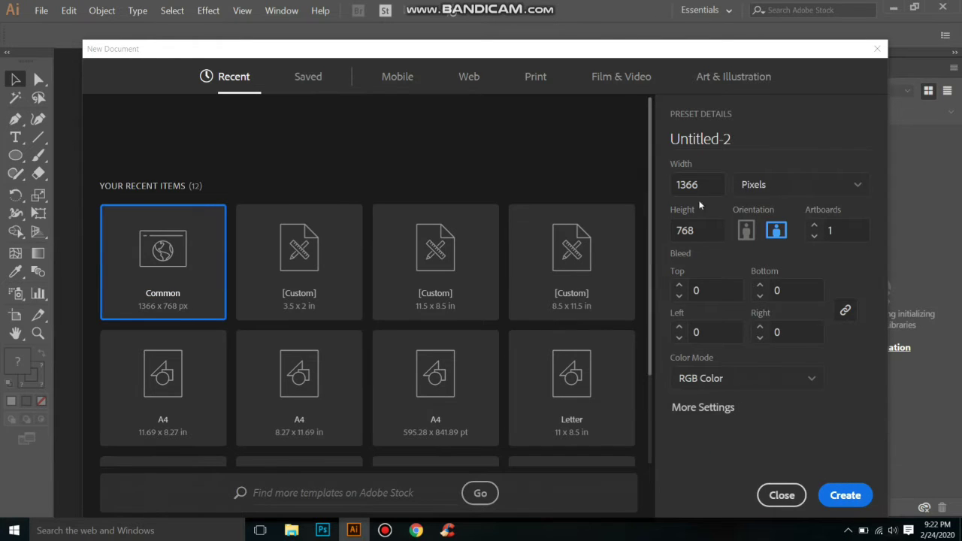
click(843, 498)
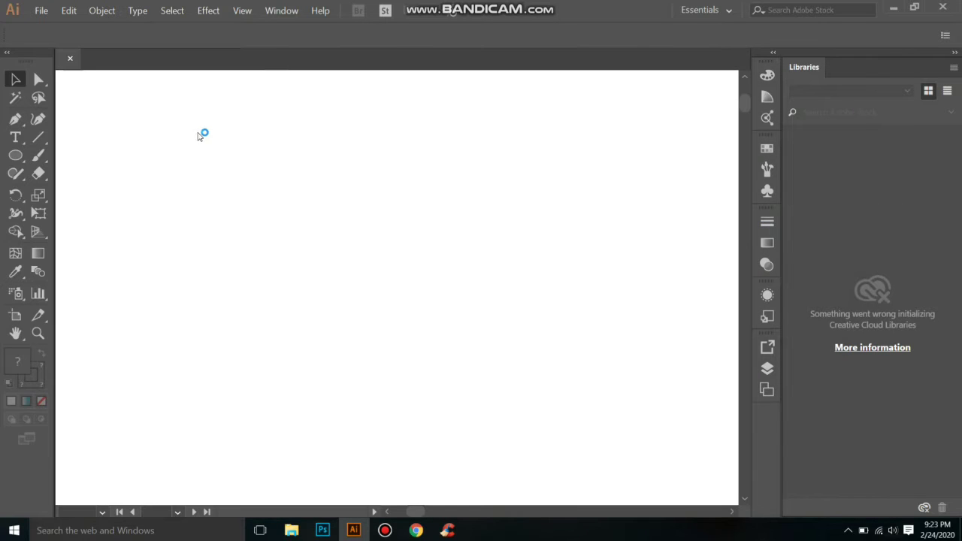
click(15, 156)
click(83, 157)
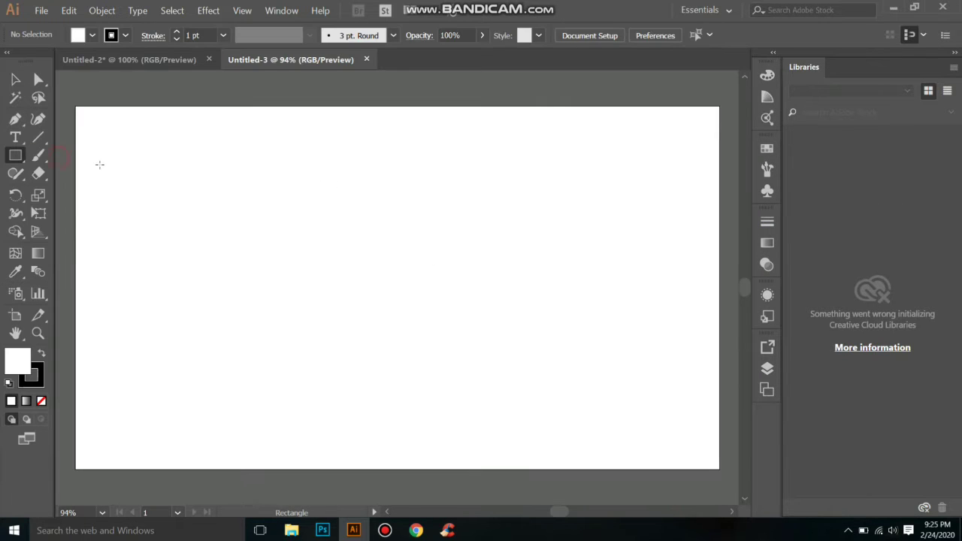
drag(333, 211, 432, 309)
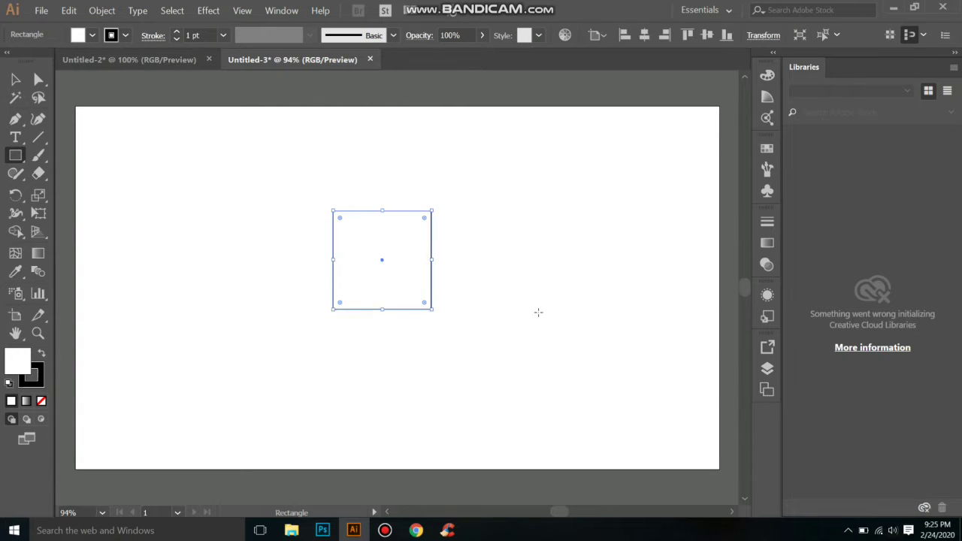
- Swap the square's fill and stroke colours, and set the fill to dark blue 0B3EAF
click(42, 354)
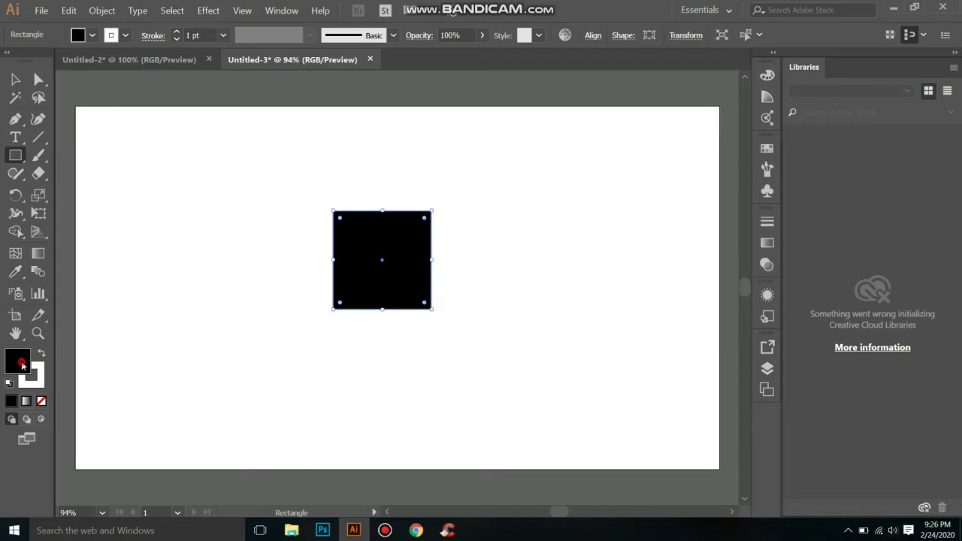
double_click(21, 365)
click(529, 300)
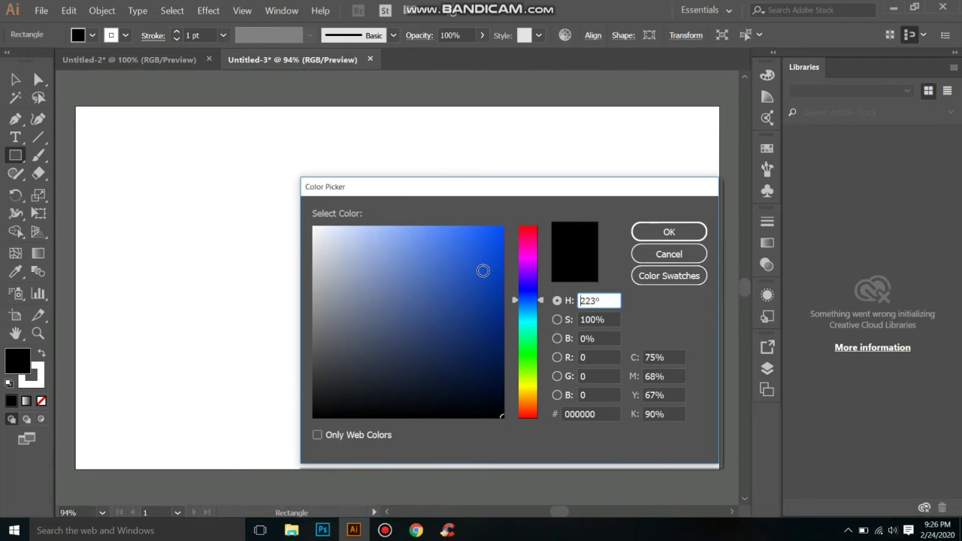
drag(484, 271, 493, 284)
click(669, 232)
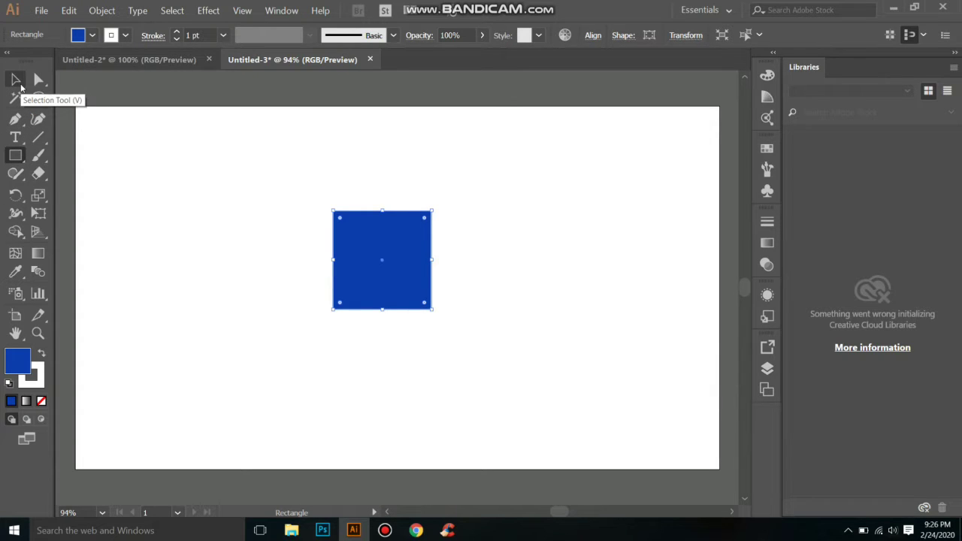
- Brighten the square's fill to blue 075EDD and deselect the square
double_click(18, 362)
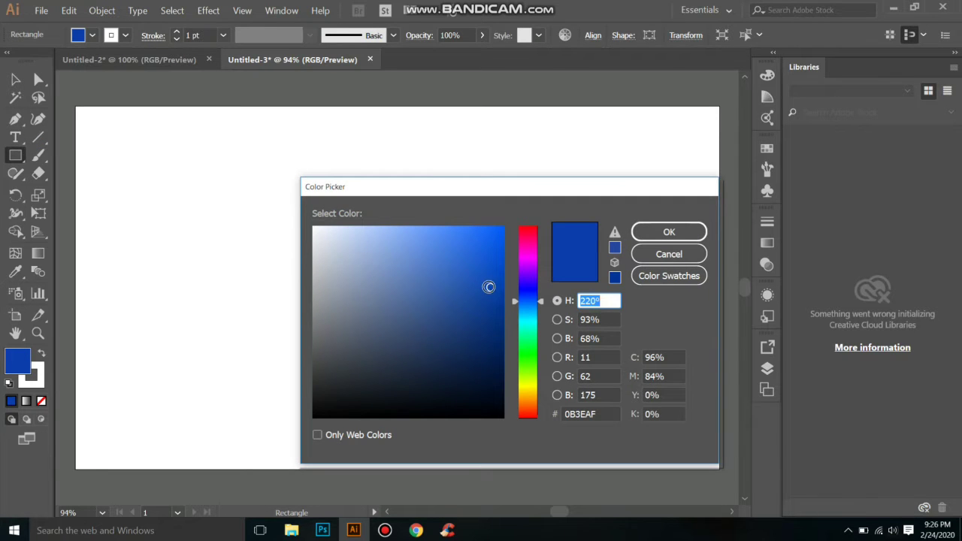
drag(490, 285, 482, 259)
click(637, 231)
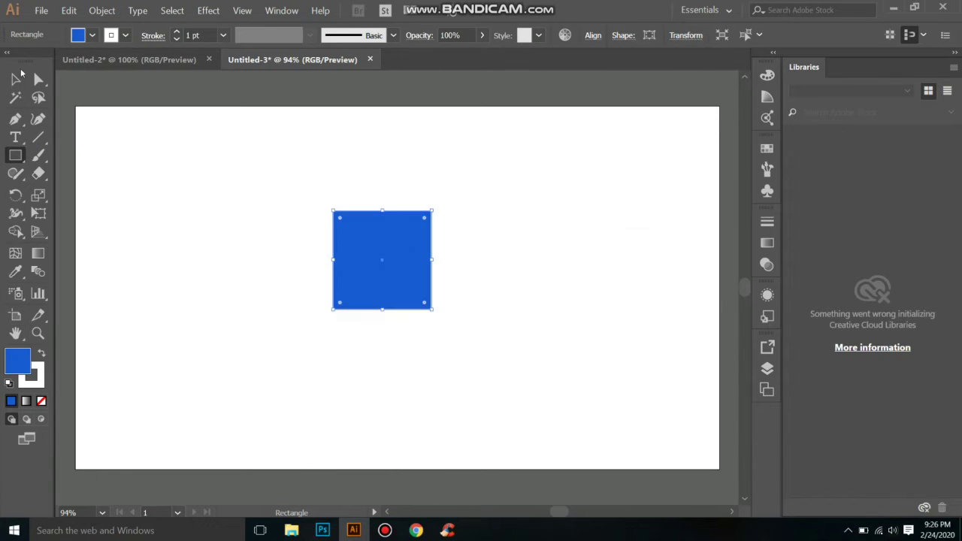
double_click(18, 362)
drag(482, 259, 498, 247)
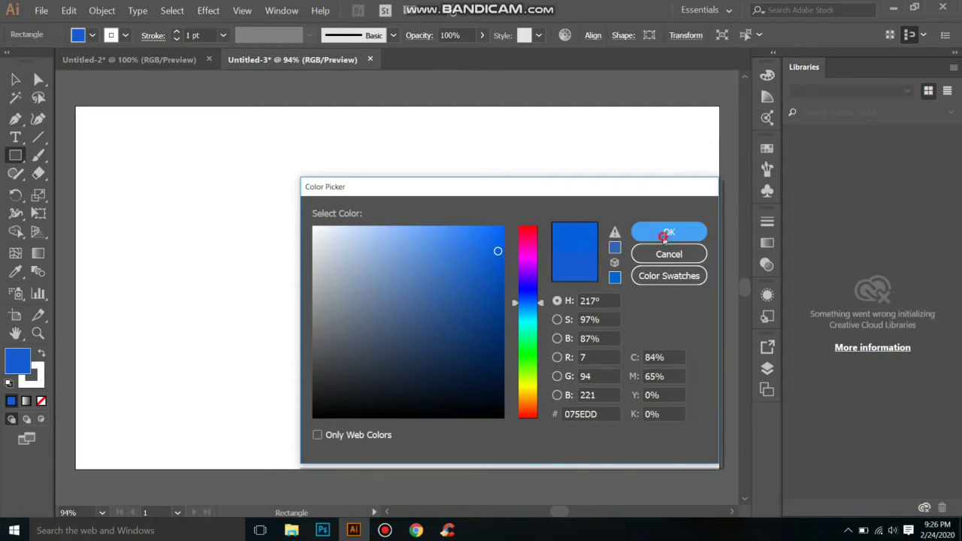
click(667, 232)
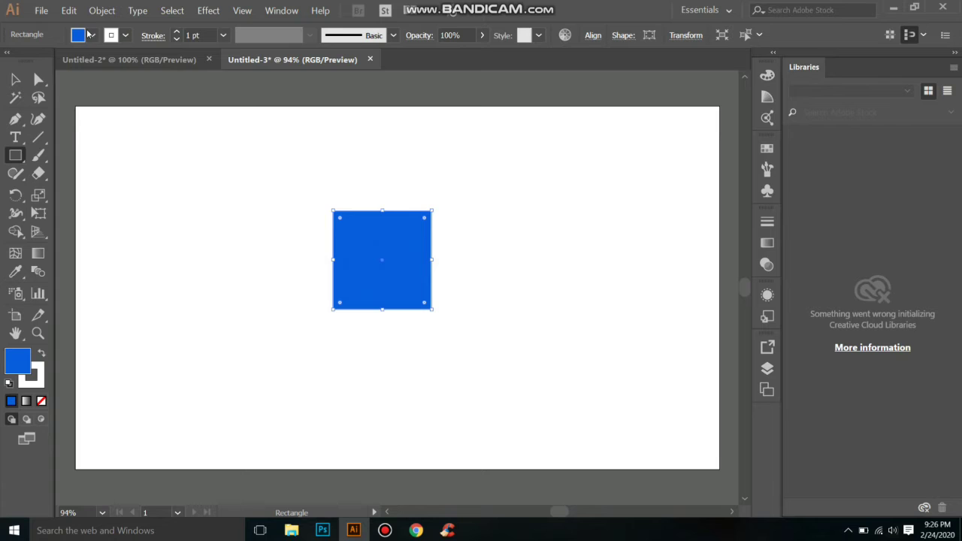
click(15, 79)
click(189, 225)
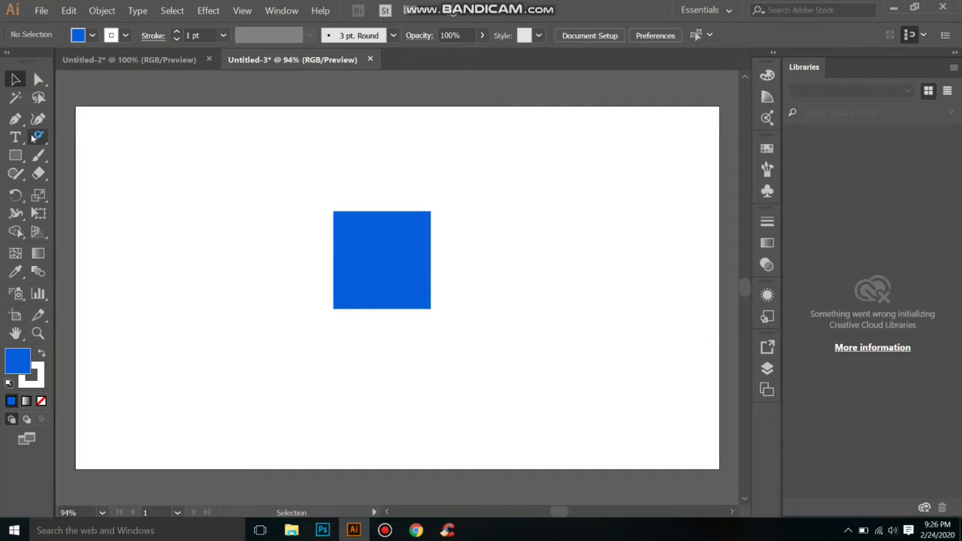
- Add the letter "f" as text beside the blue square and enlarge it to about 393 pt
key(t)
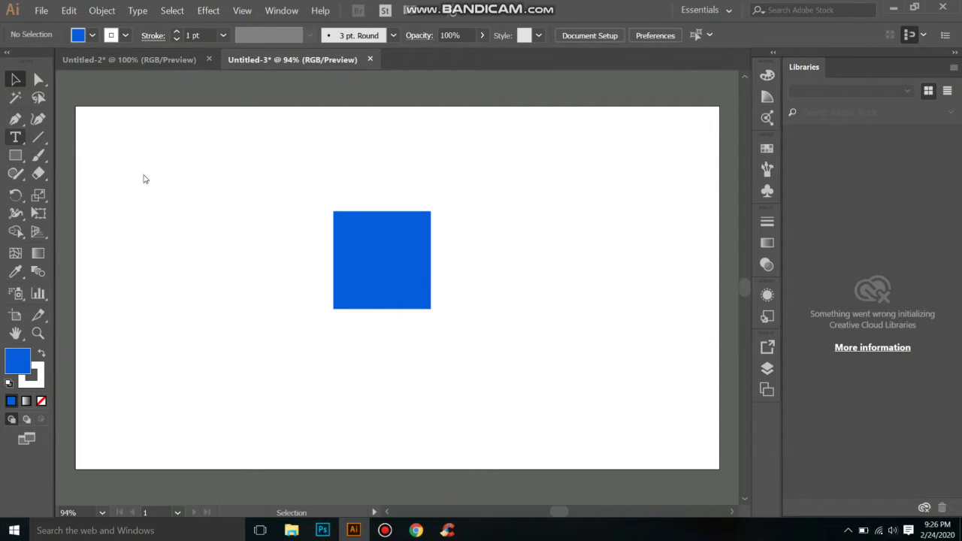
click(203, 244)
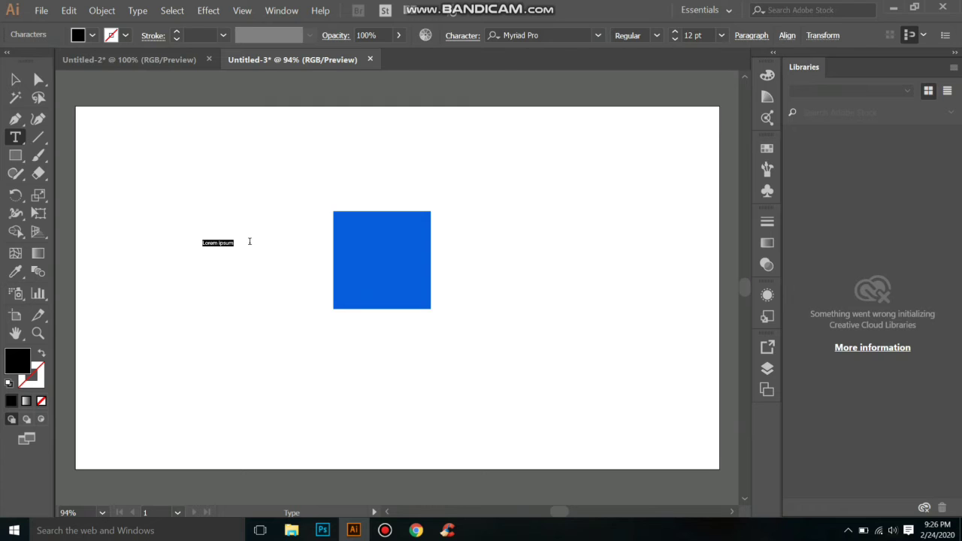
text(f)
key(Escape)
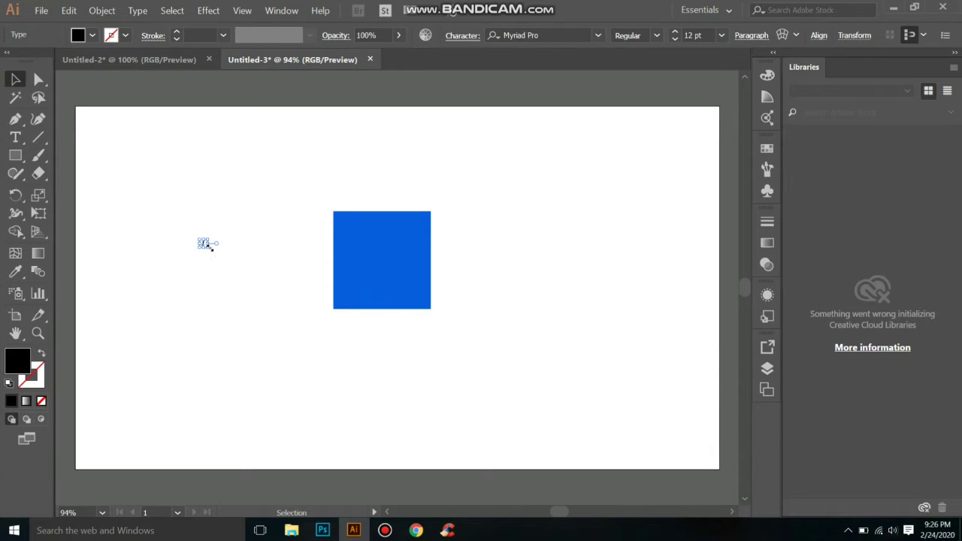
drag(210, 248, 275, 322)
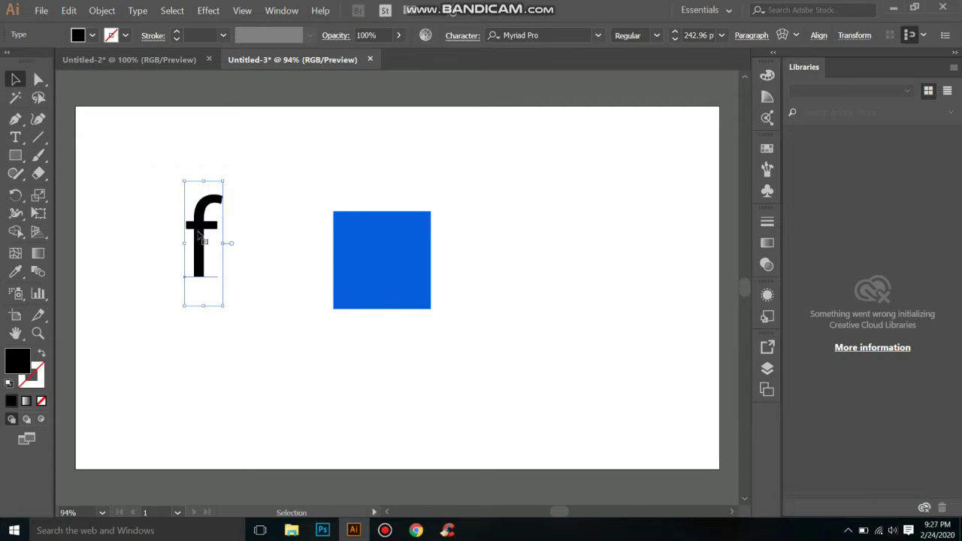
drag(198, 236, 224, 260)
drag(247, 330, 277, 371)
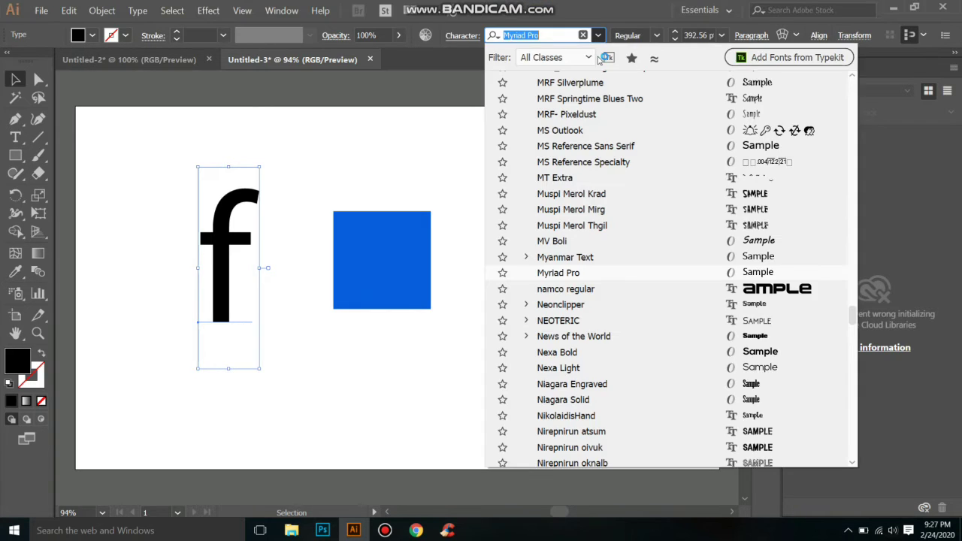
- Change the font of the letter f to Poppins Regular
text(popp)
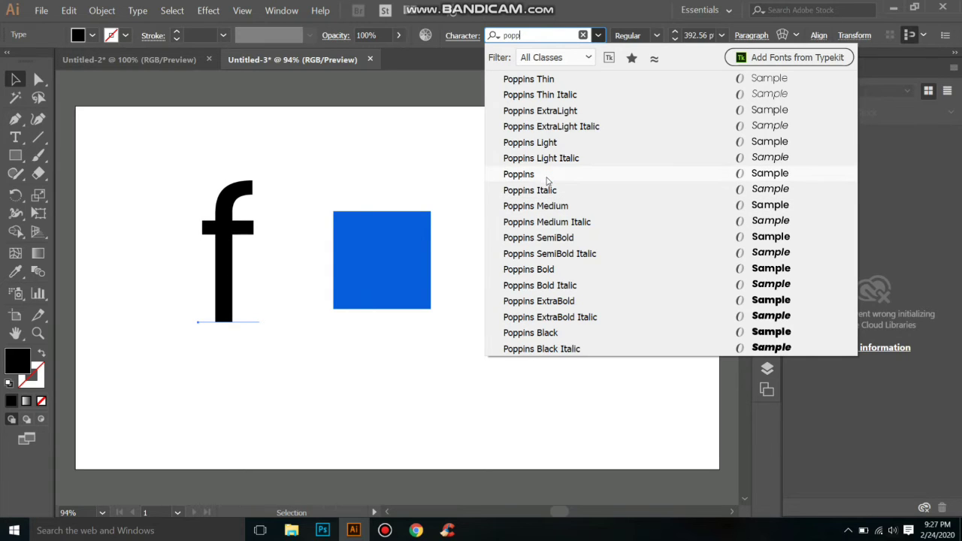
click(542, 173)
click(543, 176)
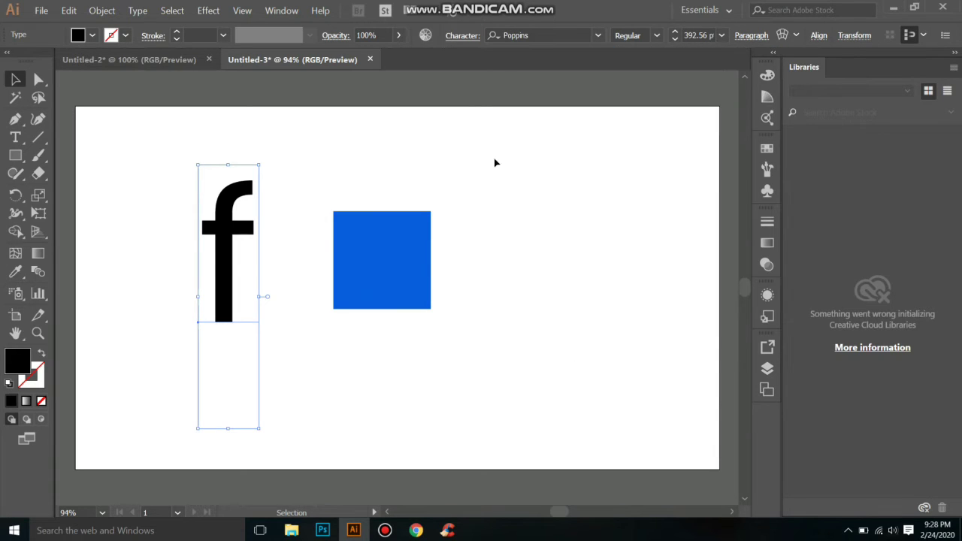
double_click(219, 254)
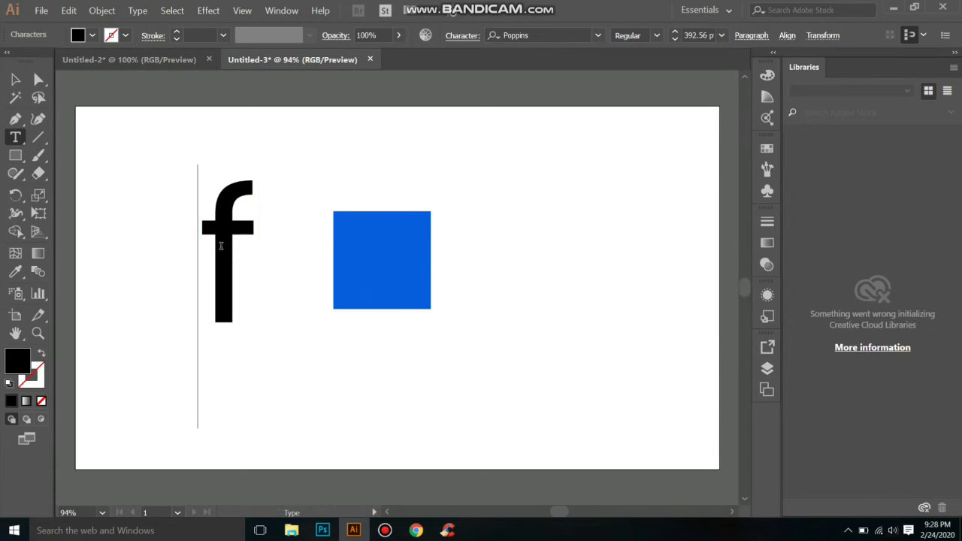
key(Escape)
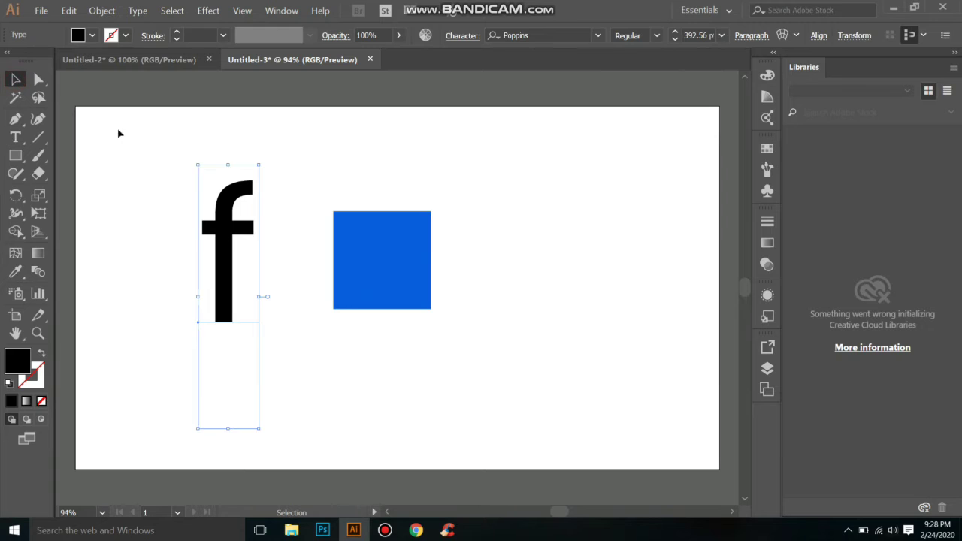
- Expand the text f into editable shapes with Object and Fill included
click(103, 10)
click(122, 129)
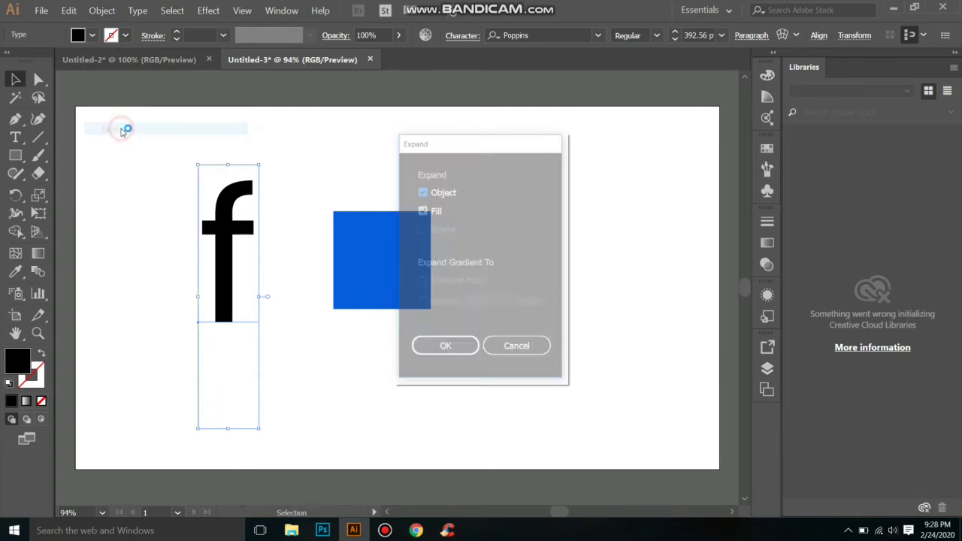
click(443, 346)
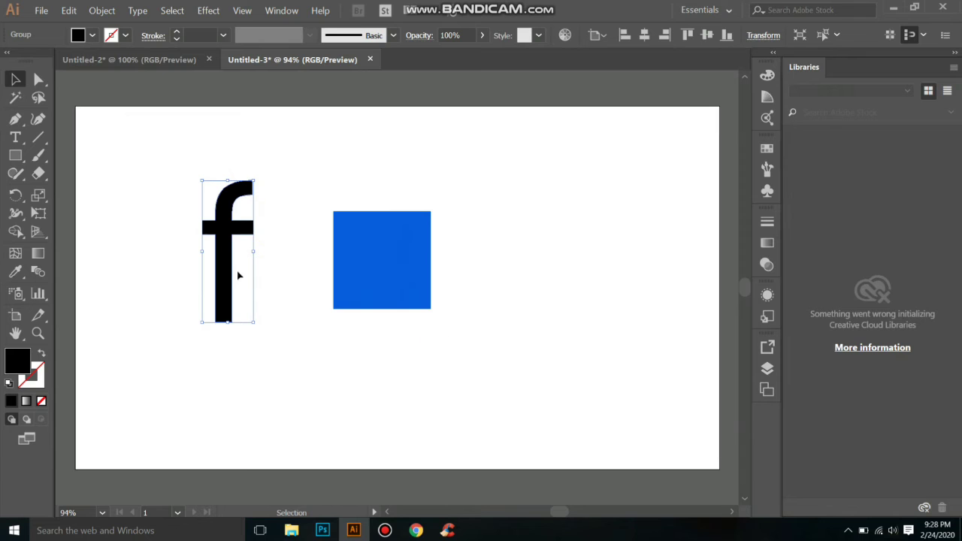
- Move the f over the blue square and scale it down to fit inside, with its foot at the square's lower edge
drag(226, 254, 382, 262)
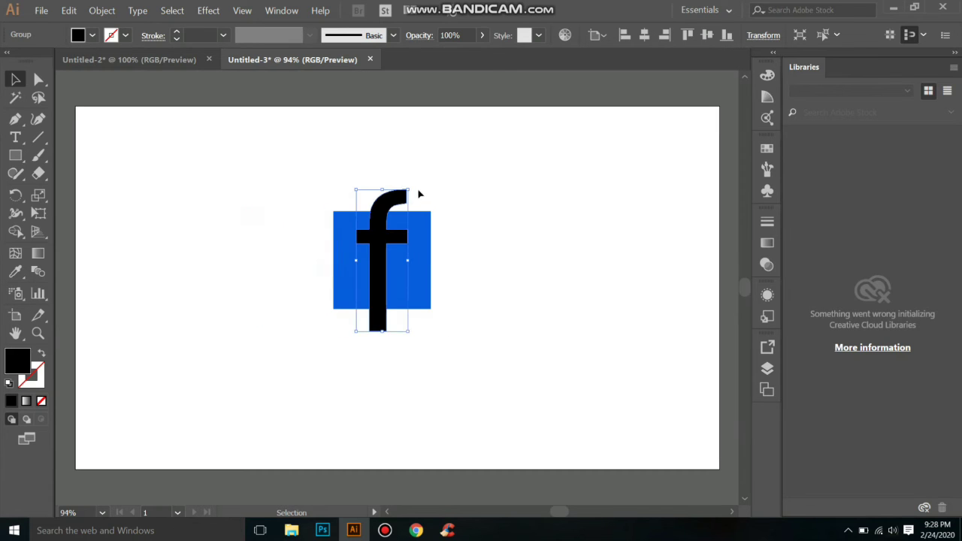
drag(407, 191, 395, 226)
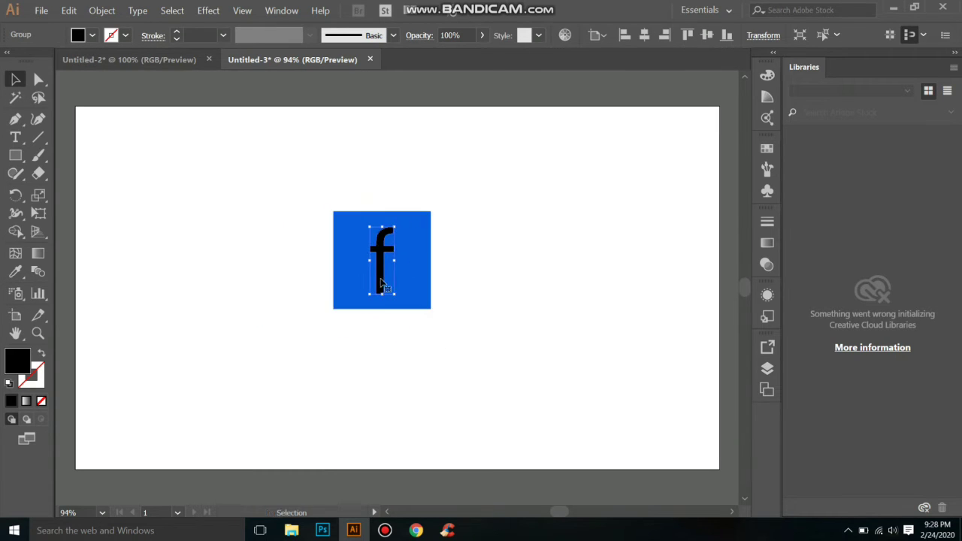
drag(381, 282, 407, 313)
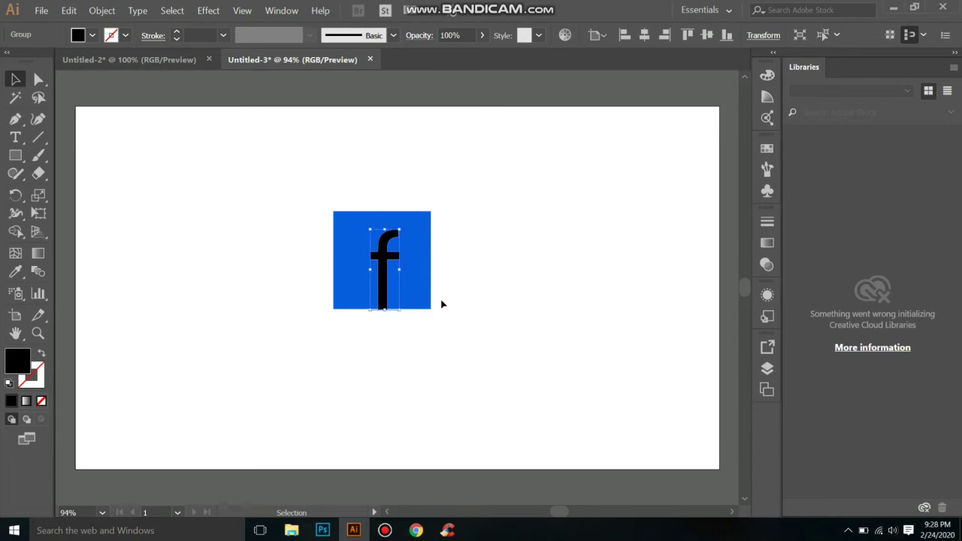
click(442, 303)
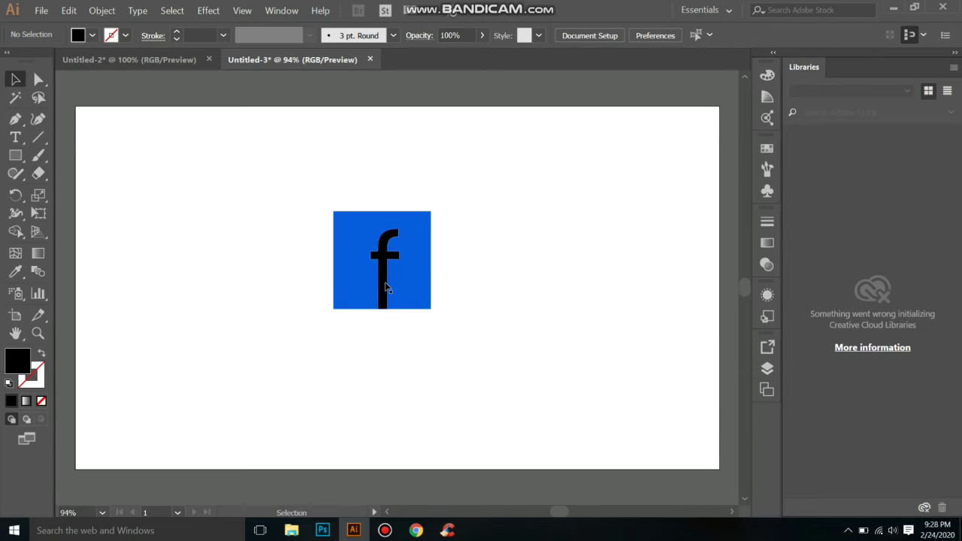
- Align the square and the f to the artboard's horizontal and vertical centre
drag(308, 187, 399, 333)
click(593, 35)
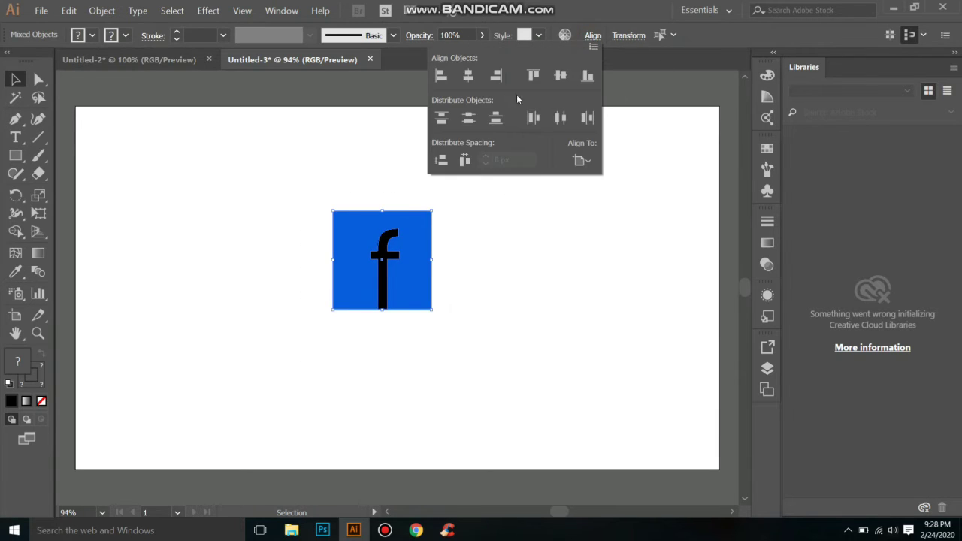
click(469, 75)
click(562, 76)
click(565, 236)
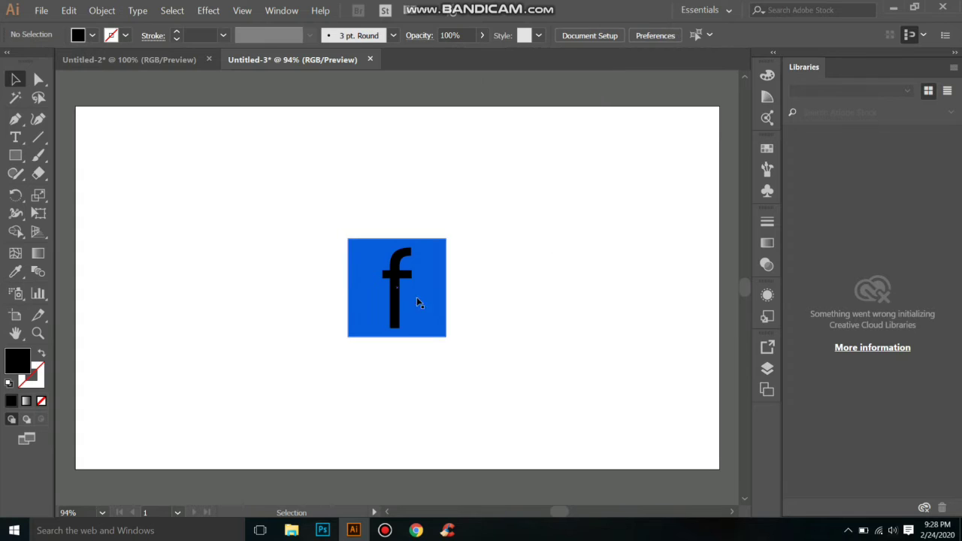
- Nudge the f down until its foot meets the bottom edge of the blue square
click(396, 319)
key(Down)
key(Down)
key(Down)
key(Down)
key(Down)
key(Down)
key(Down)
key(Down)
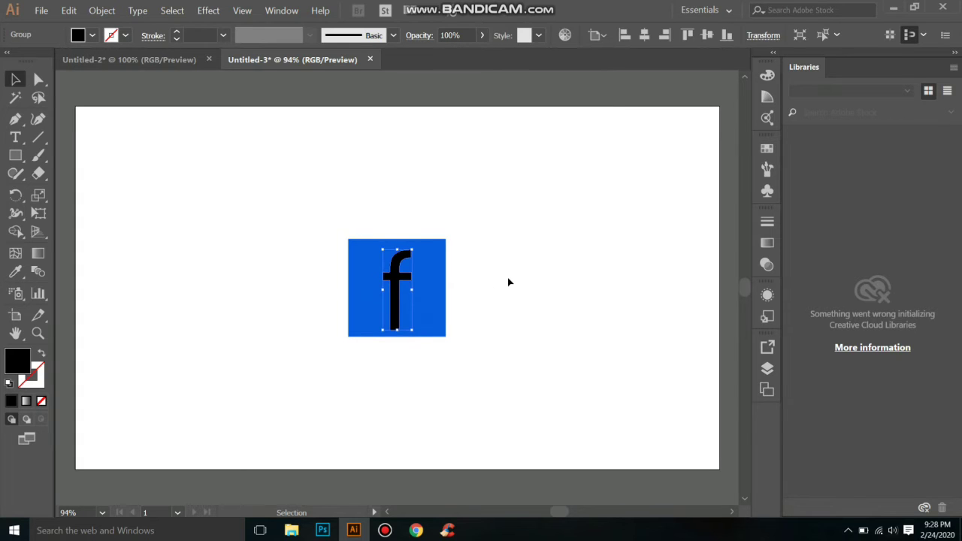
key(Down)
key(Down)
click(507, 280)
- Recolour the f white by sampling the artboard background with the Eyedropper, and deselect it
click(396, 316)
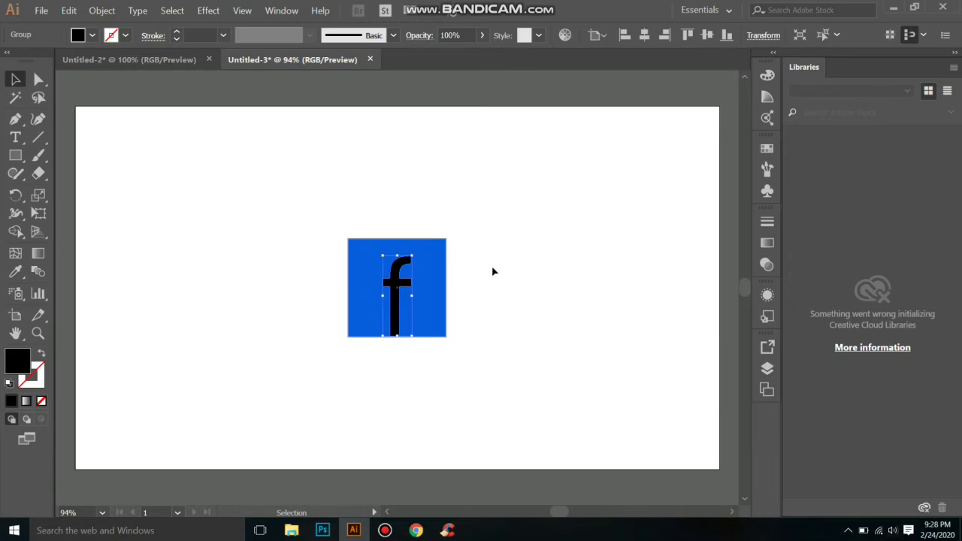
click(15, 271)
click(475, 211)
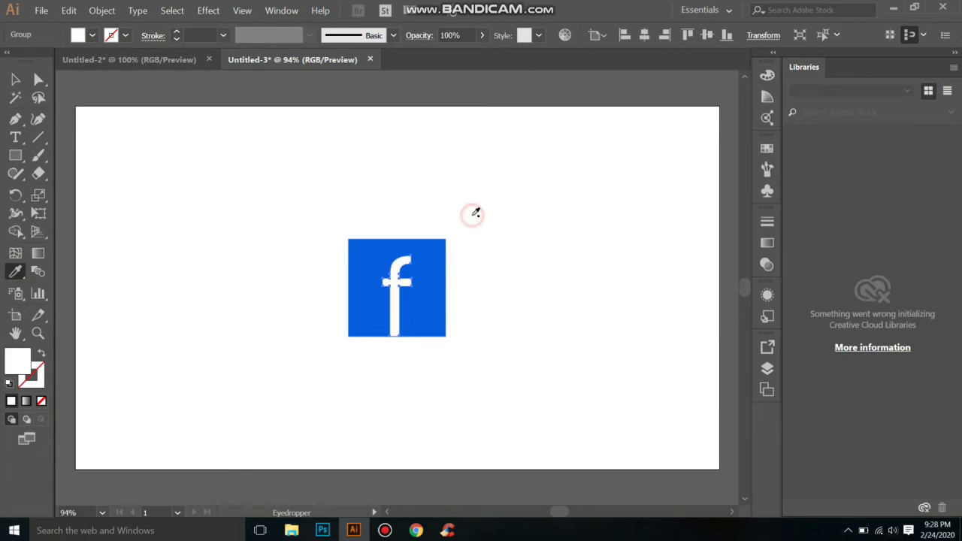
click(15, 79)
click(187, 176)
- Group the blue square and the white f into one icon
drag(325, 223, 468, 363)
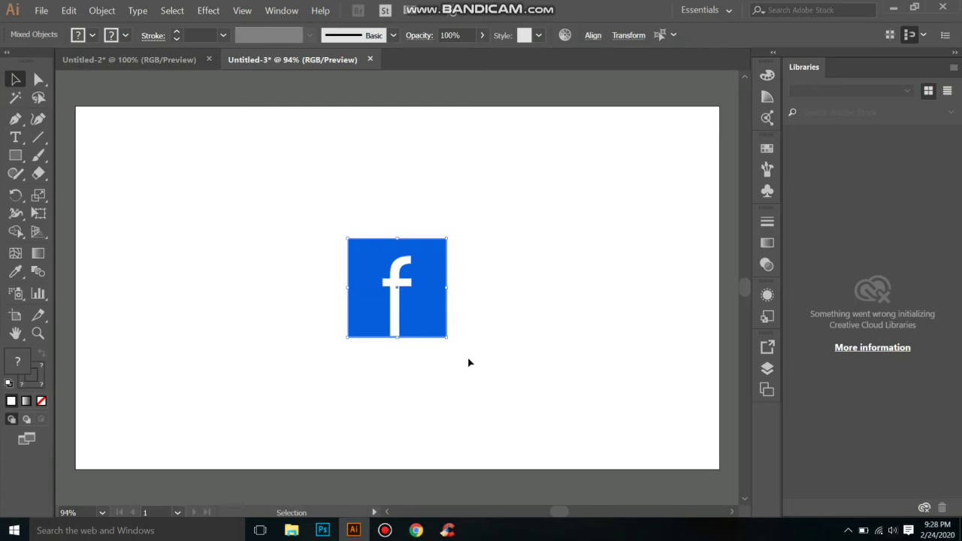
right_click(379, 286)
click(430, 362)
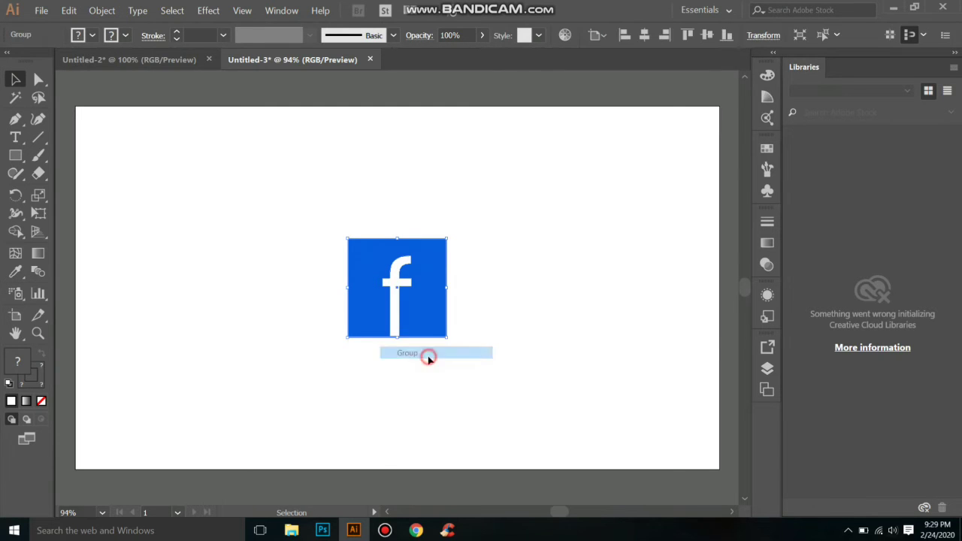
- Duplicate the icon beside the original and place both icons, spaced apart, at the artboard's lower edge
drag(415, 307, 407, 208)
drag(160, 117, 393, 223)
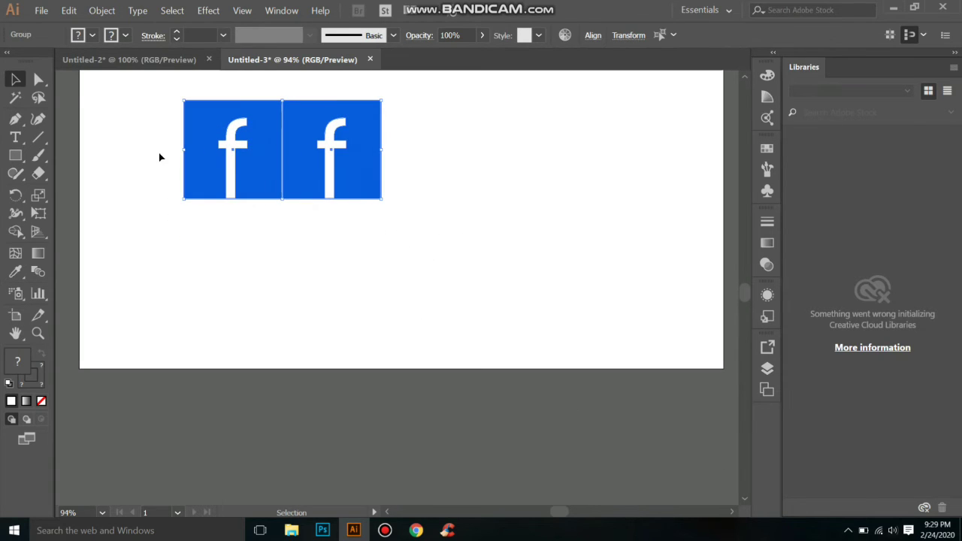
drag(288, 173, 273, 447)
drag(369, 382, 354, 217)
mouse_move(290, 262)
mouse_down()
mouse_move(323, 275)
mouse_move(239, 256)
mouse_move(295, 269)
mouse_up()
click(258, 332)
- Ungroup the duplicated icon on the right and bring up the Pathfinder options
right_click(295, 270)
click(322, 349)
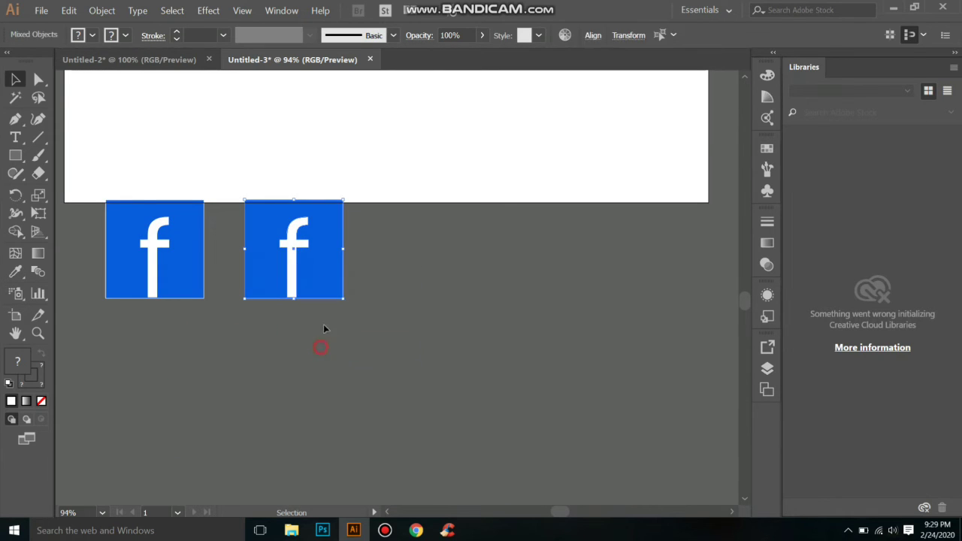
click(323, 325)
drag(263, 299, 265, 298)
click(282, 11)
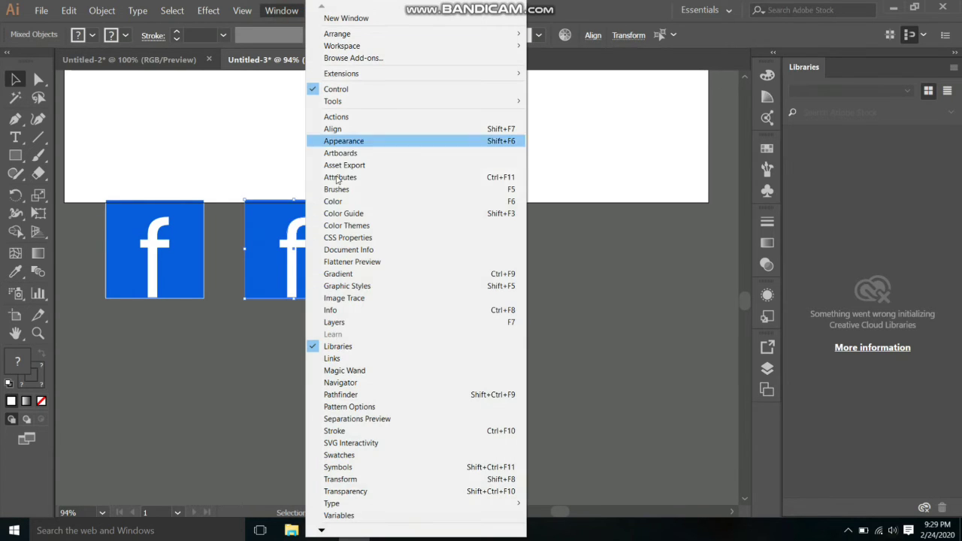
click(361, 394)
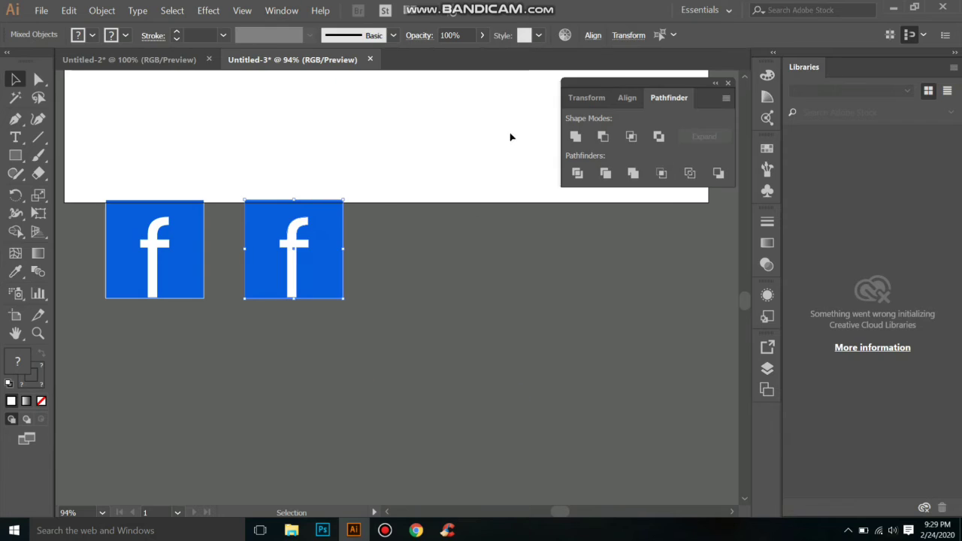
click(489, 225)
drag(273, 262, 332, 276)
key(ctrl+z)
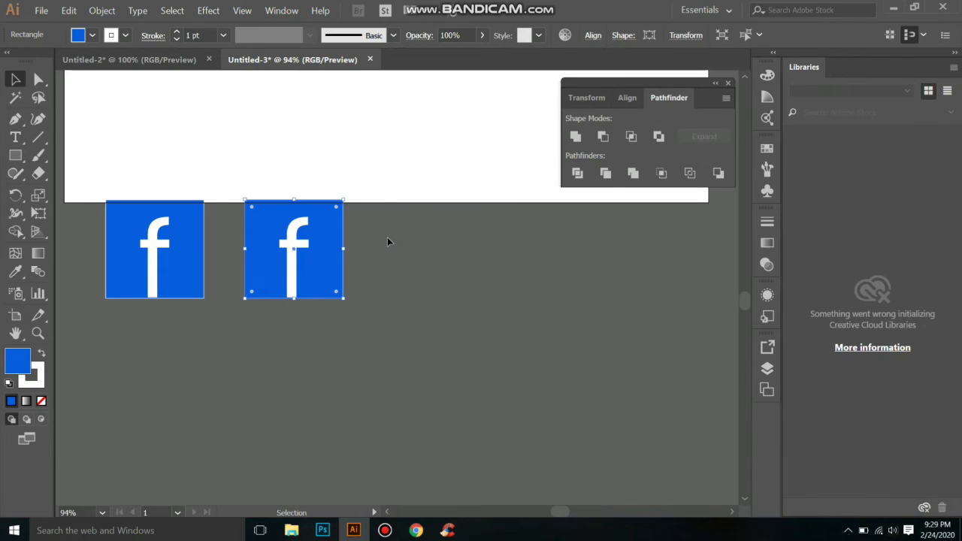
- Cut the f out of the right-hand square by deleting the f piece, and set the remaining shape's stroke to 0 pt
click(393, 281)
right_click(277, 260)
click(333, 340)
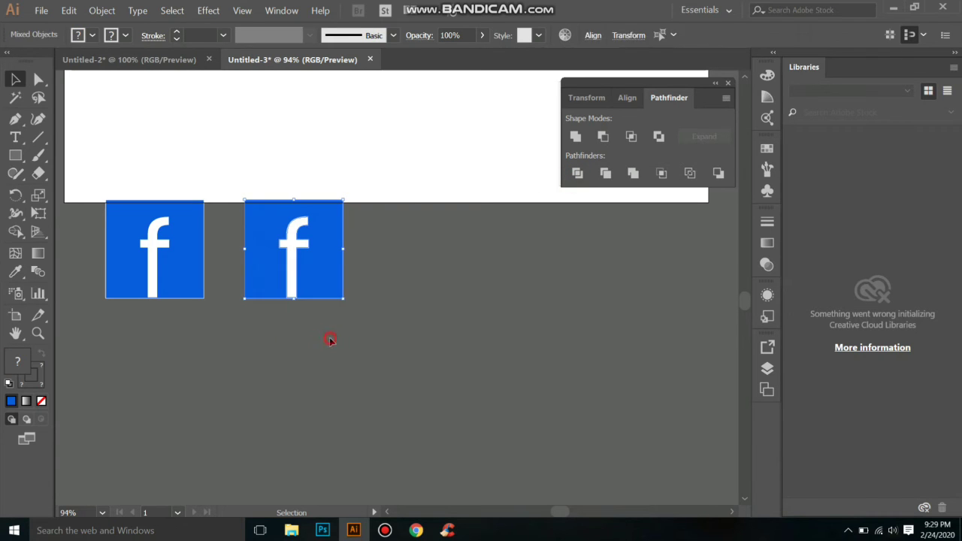
click(291, 273)
key(Delete)
click(334, 276)
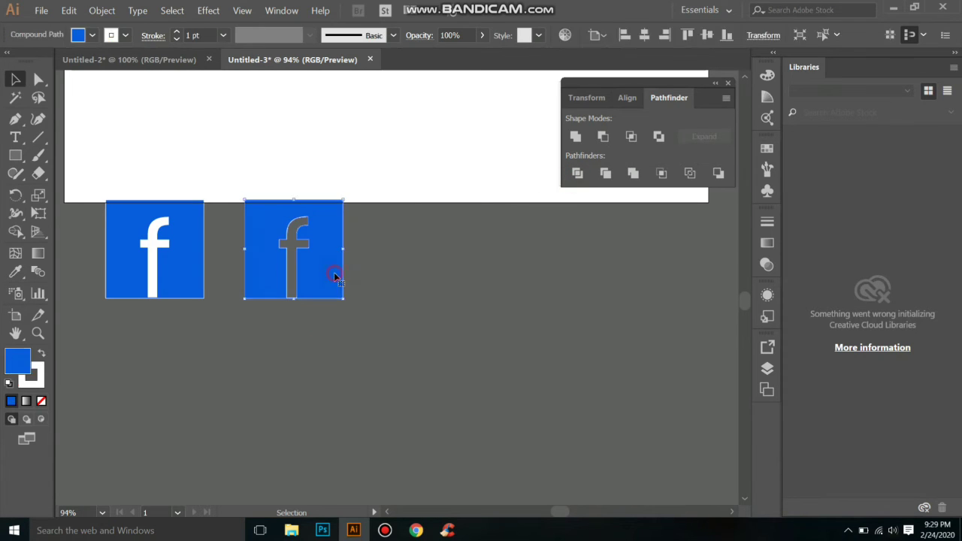
click(177, 39)
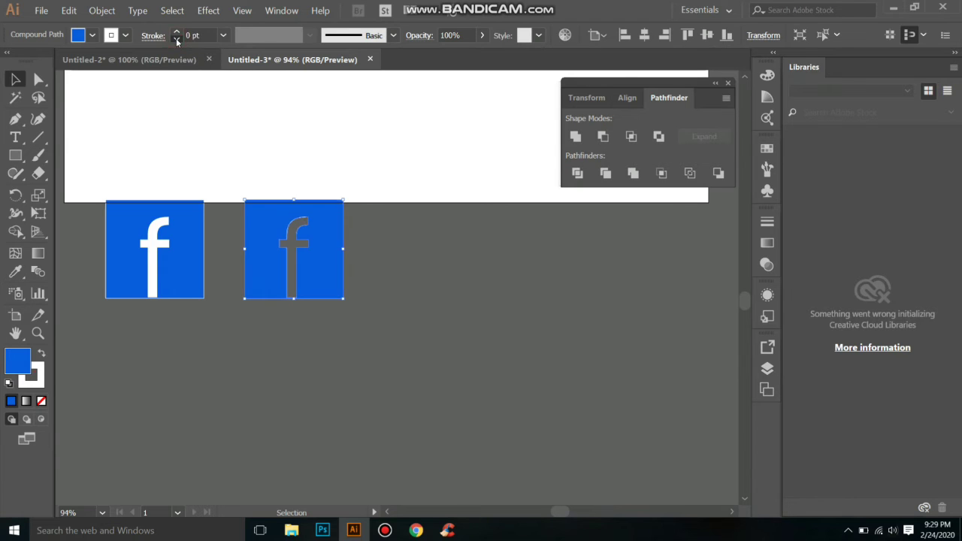
- Ungroup the left icon and set its blue square's stroke to 0 pt
click(174, 277)
right_click(178, 210)
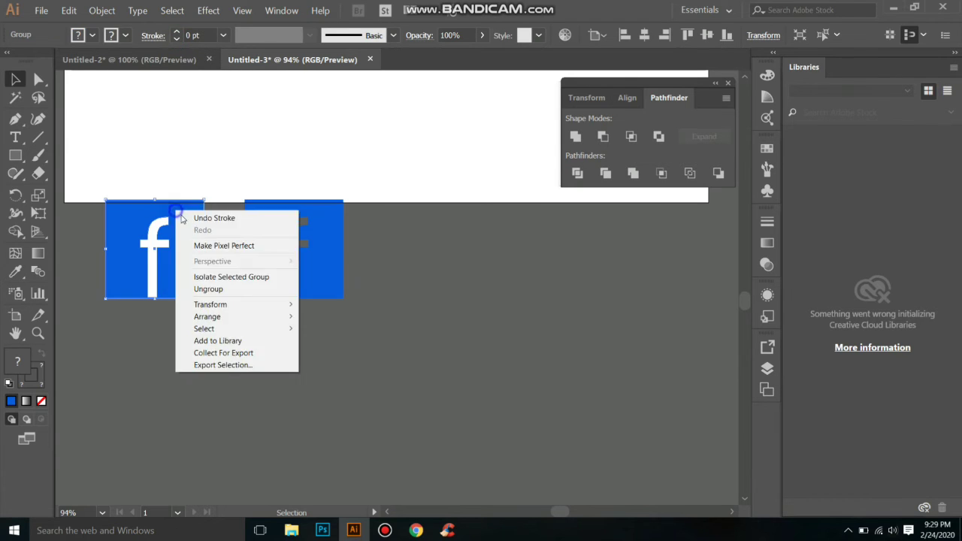
click(236, 283)
click(205, 322)
click(184, 277)
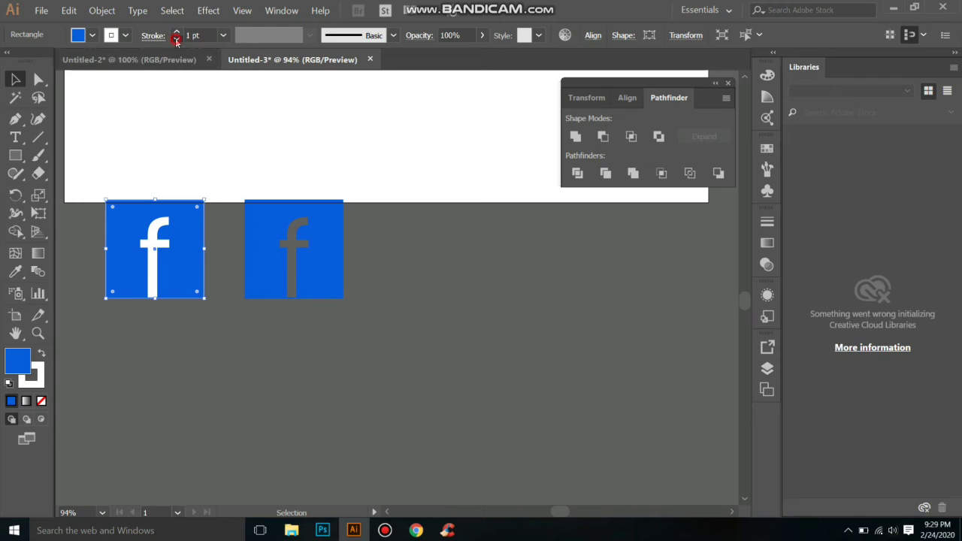
click(176, 40)
click(176, 40)
click(176, 40)
click(191, 155)
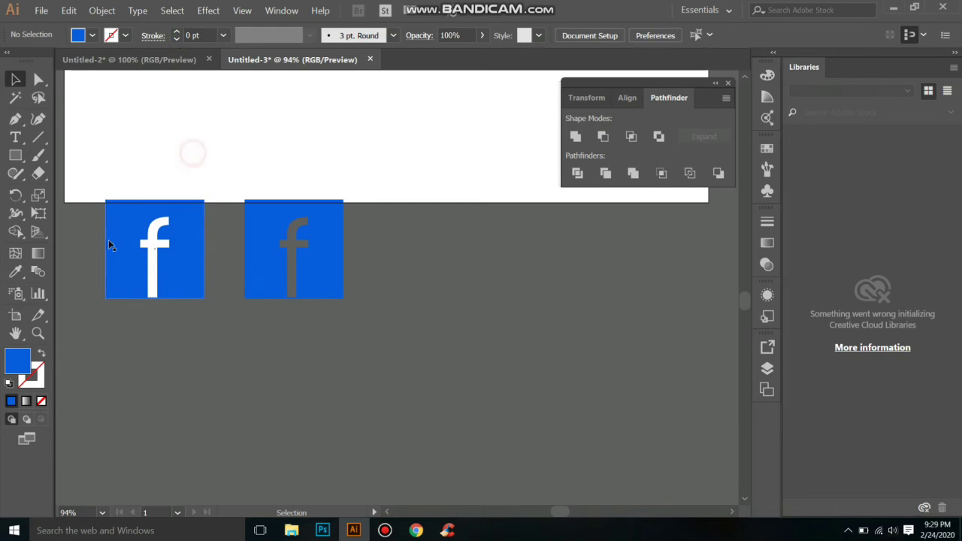
- Regroup the left icon's blue square and white f
drag(97, 218, 177, 267)
drag(216, 309, 214, 296)
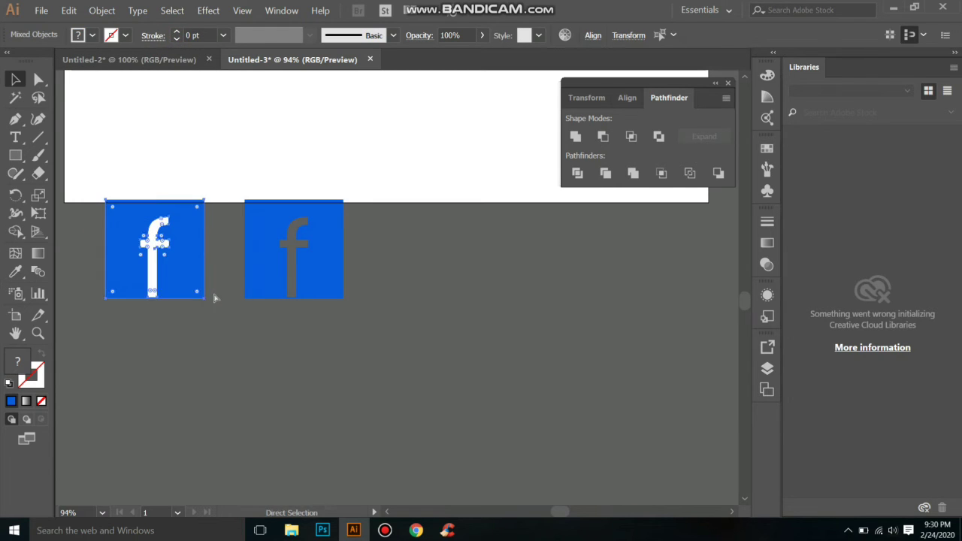
key(ctrl+g)
click(290, 291)
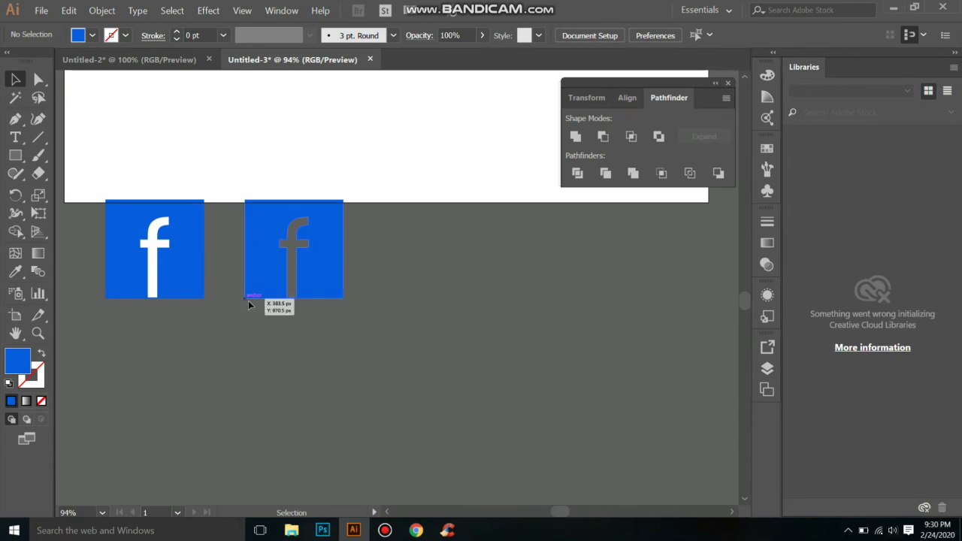
- Duplicate the white-f icon to a spot below and beyond the cut-out square, and ungroup the copy
drag(273, 294, 264, 197)
click(158, 181)
drag(154, 167, 388, 272)
right_click(388, 272)
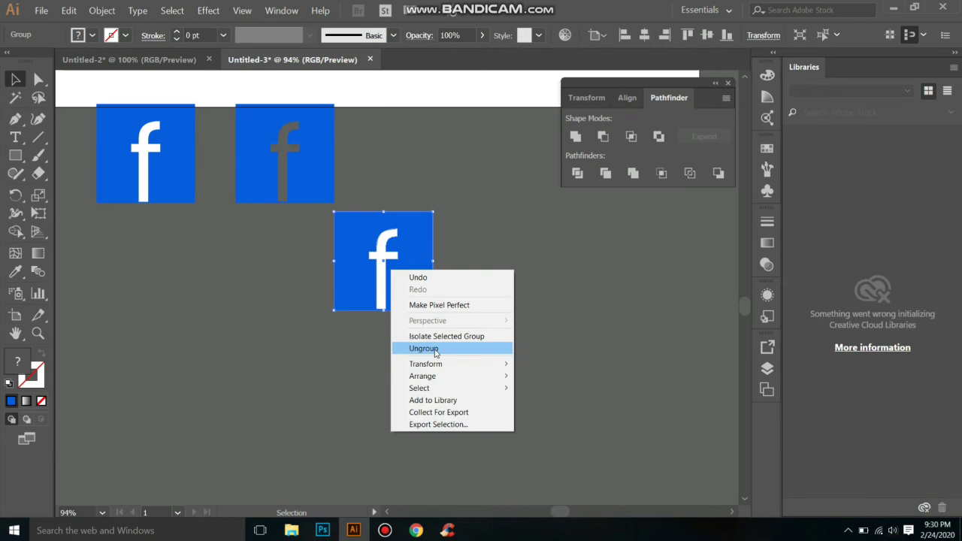
click(432, 366)
- Round the copied square's corners fully so that it becomes a circle
click(361, 286)
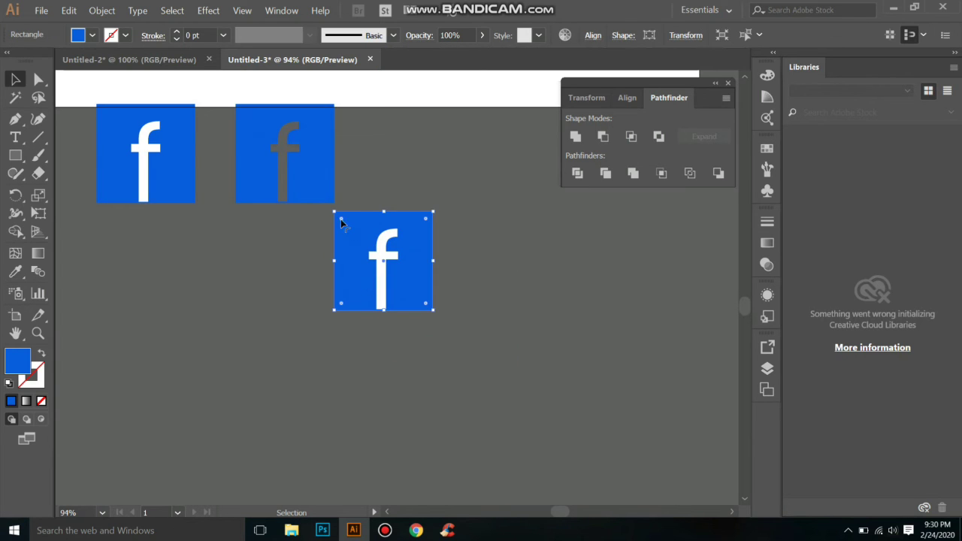
drag(341, 220, 399, 300)
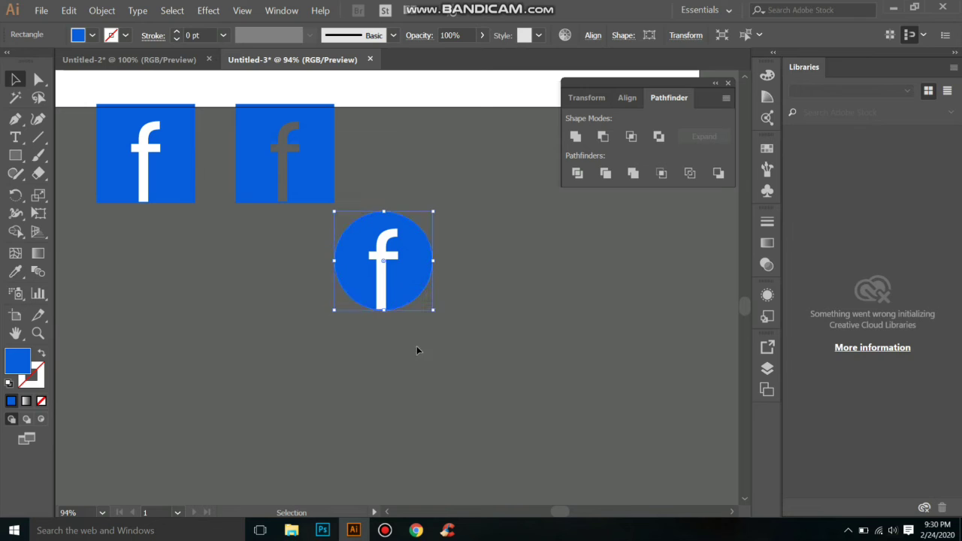
click(420, 350)
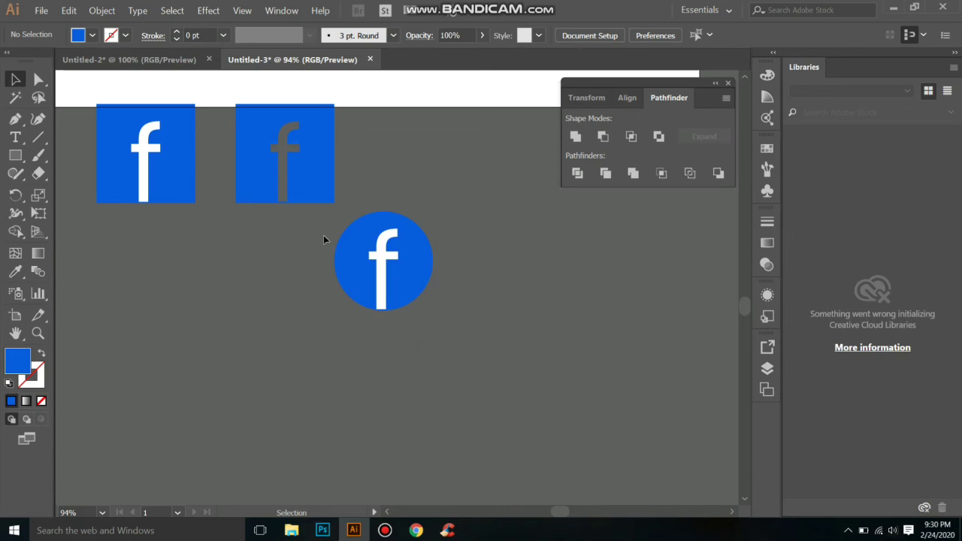
- Group the blue circle with its white f and duplicate the group below the white-f square icon
drag(319, 234, 437, 315)
right_click(394, 264)
click(434, 332)
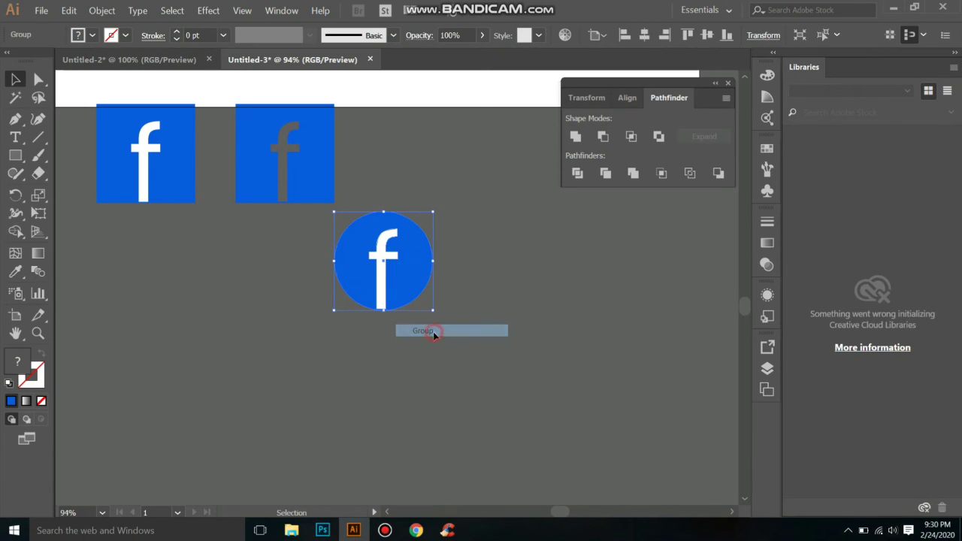
drag(407, 281, 166, 280)
- Ungroup the right-hand circular icon
right_click(371, 286)
click(413, 362)
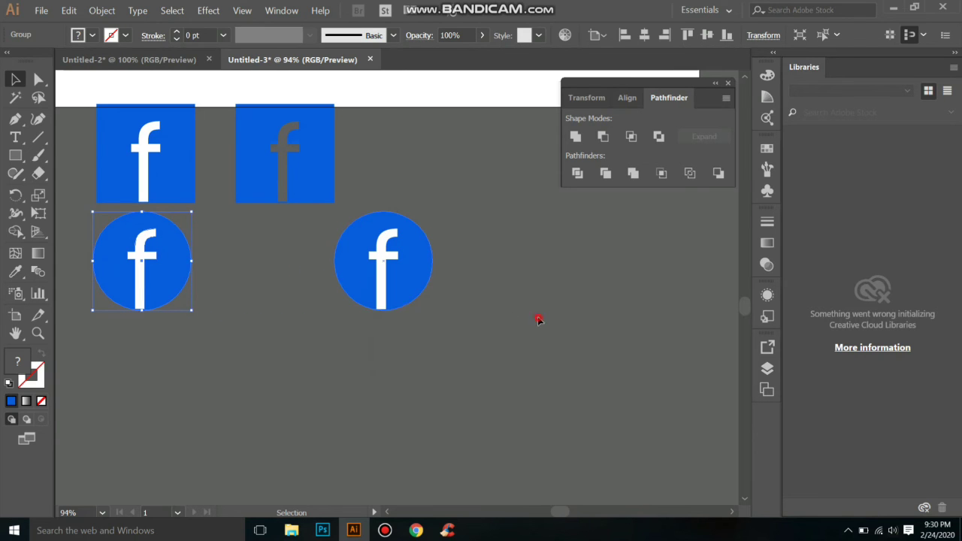
click(537, 319)
right_click(384, 266)
click(433, 343)
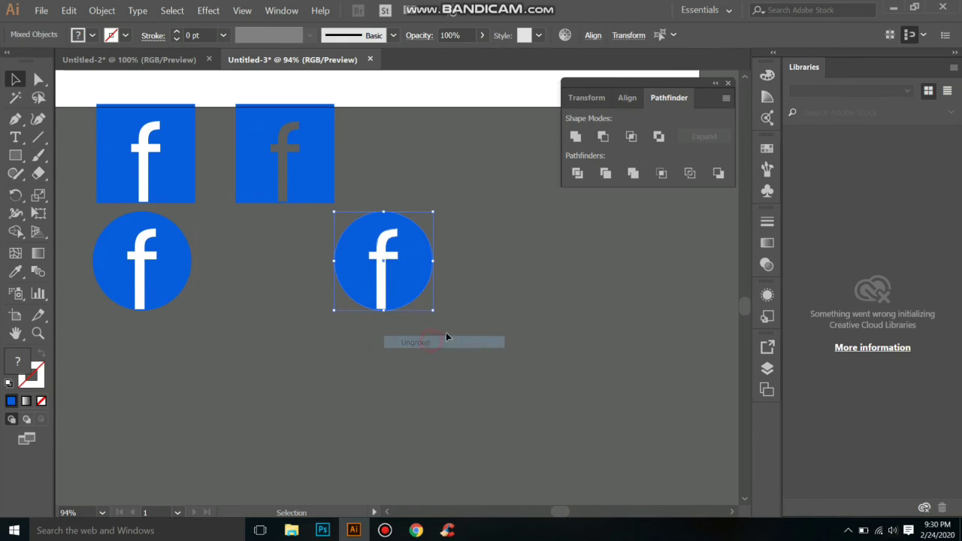
click(446, 338)
- Cut the f out of the right-hand circle with Divide and place the circle under the cut-out square
drag(443, 249, 373, 280)
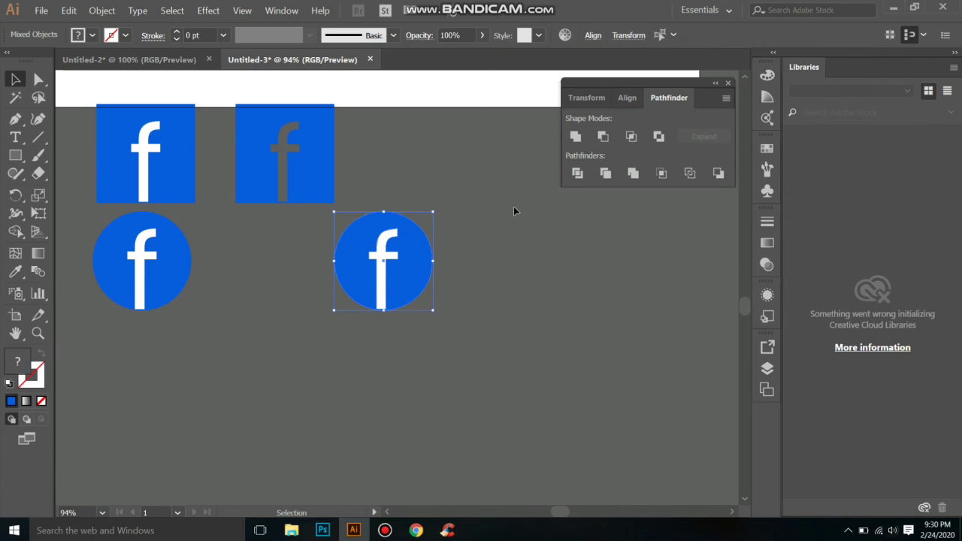
click(578, 172)
click(462, 275)
right_click(379, 279)
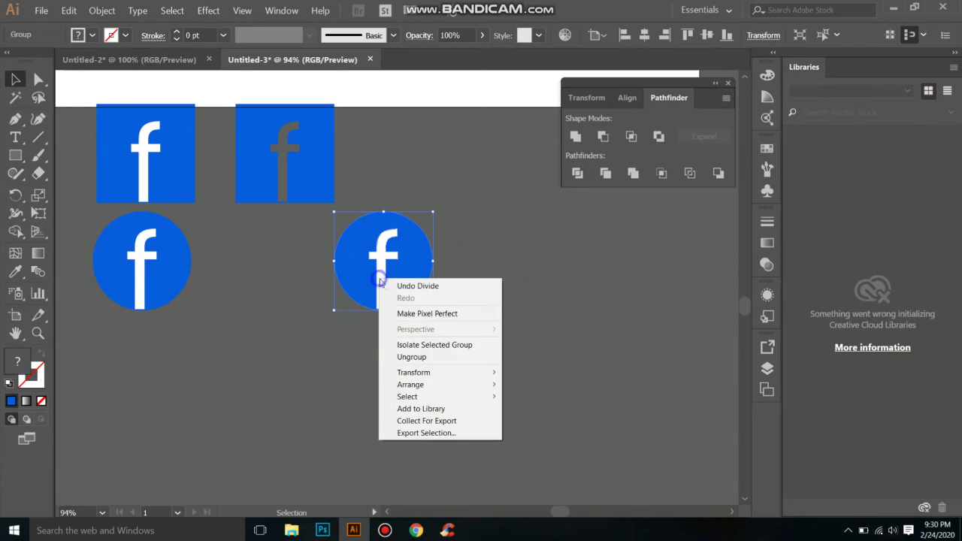
click(412, 357)
click(414, 365)
click(380, 280)
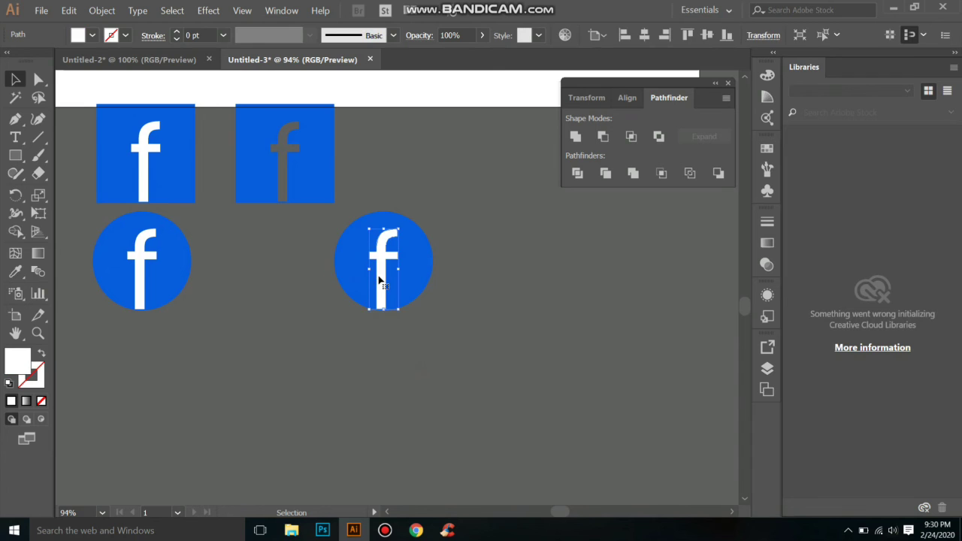
key(Delete)
drag(364, 286, 262, 285)
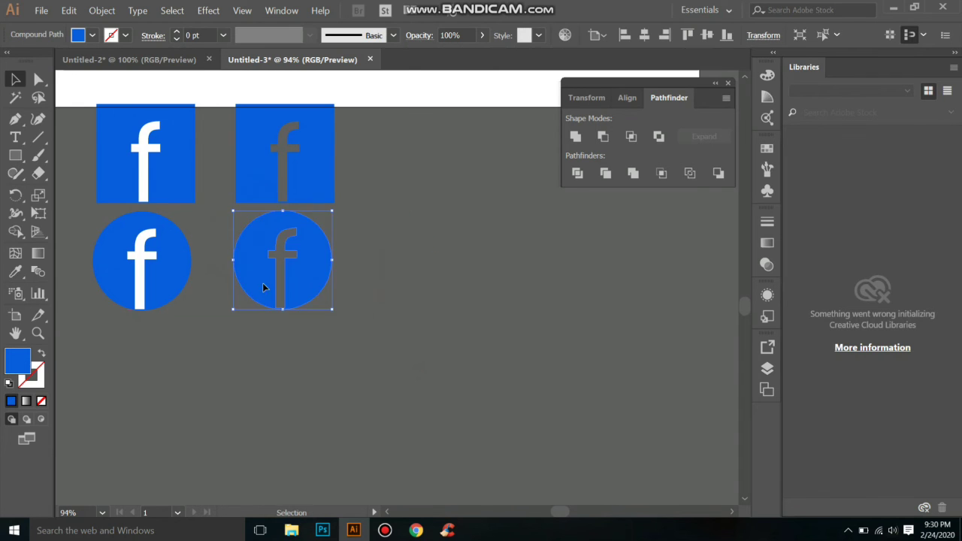
- Move all four icons together farther below the artboard, and deselect them
drag(196, 178, 243, 242)
drag(116, 228, 466, 429)
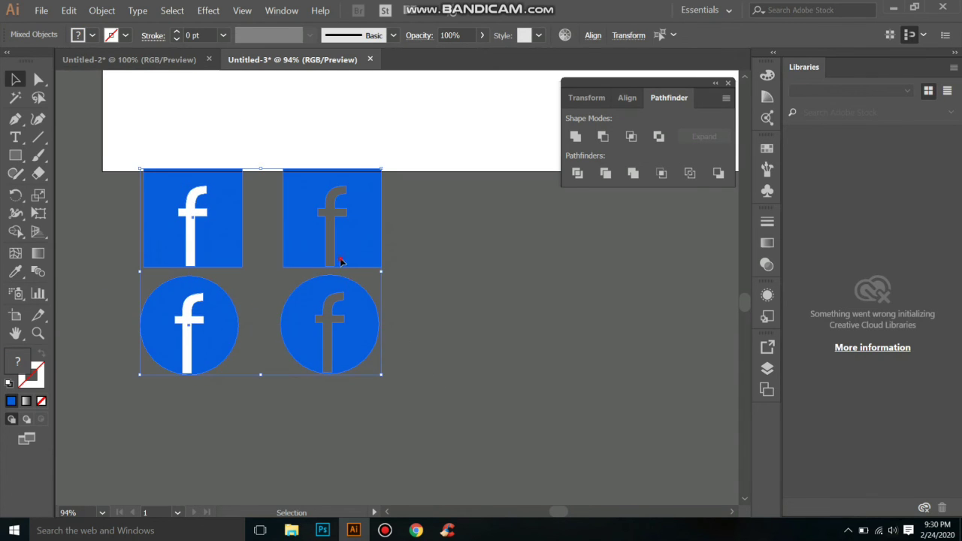
drag(338, 264, 445, 326)
drag(426, 129, 393, 253)
click(262, 220)
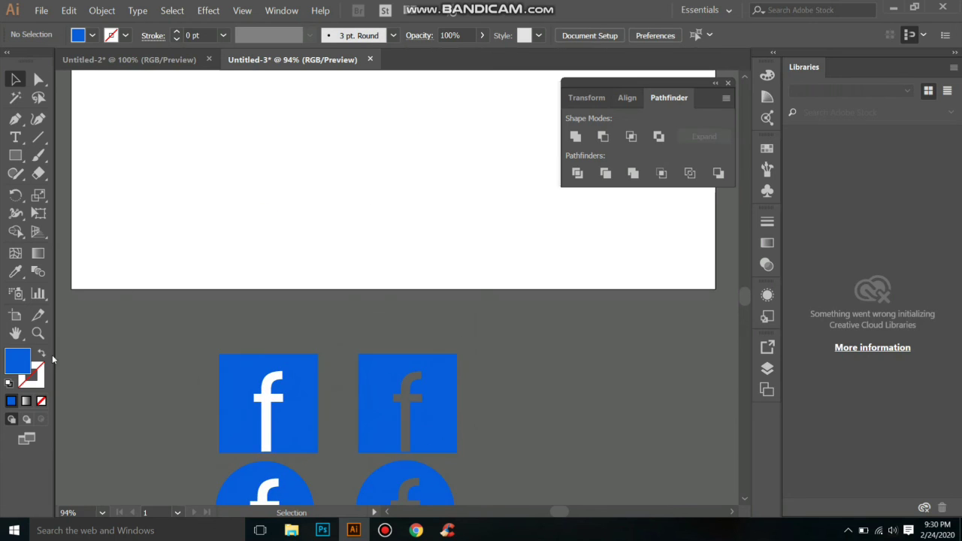
- Draw a large rectangle on the artboard above the icons
click(41, 354)
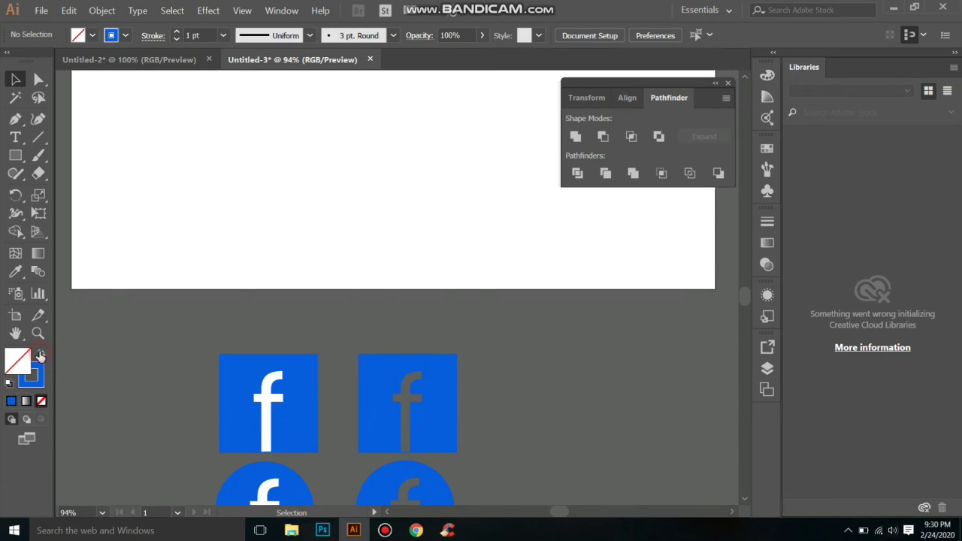
click(41, 354)
click(40, 354)
drag(331, 407, 331, 327)
click(22, 156)
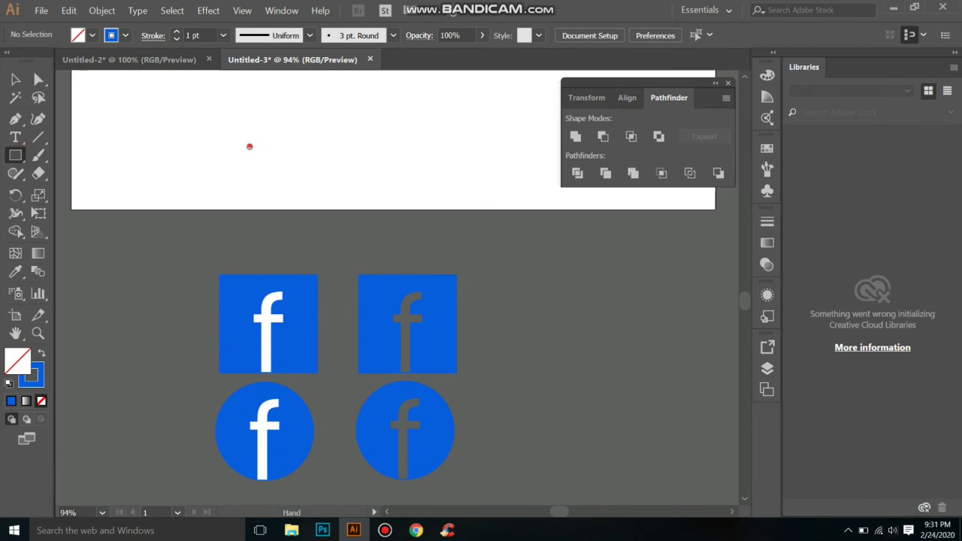
scroll(250, 146, up, 5)
mouse_move(200, 109)
mouse_down()
mouse_move(264, 241)
mouse_move(490, 307)
mouse_move(460, 337)
mouse_move(487, 407)
mouse_move(503, 410)
mouse_up()
- Give the rectangle a near-black 000307 fill with no stroke, and deselect it
click(40, 354)
double_click(18, 361)
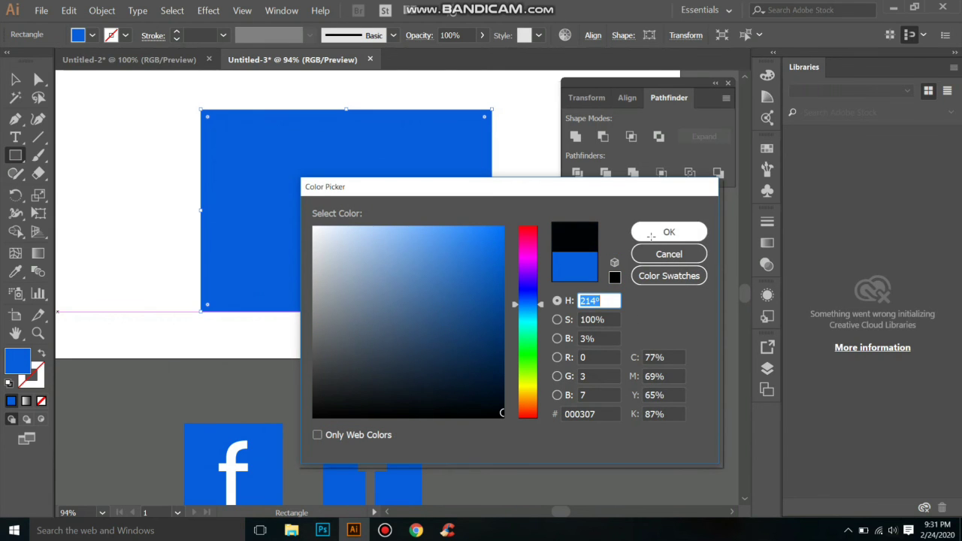
click(669, 232)
click(15, 79)
click(128, 391)
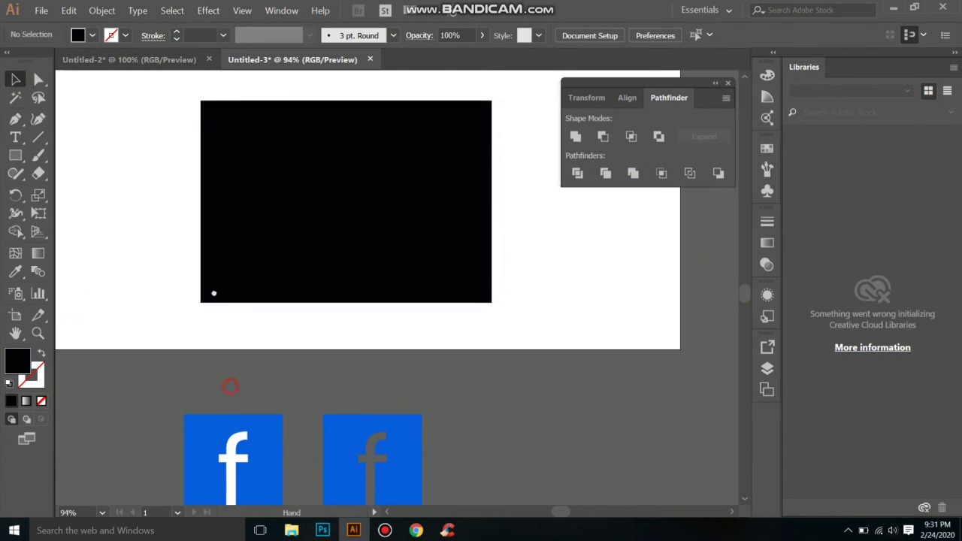
- Move all four icons onto the black rectangle and bring them to the front
scroll(171, 407, down, 5)
drag(423, 478, 422, 479)
drag(329, 441, 387, 221)
drag(390, 224, 371, 352)
right_click(372, 367)
mouse_move(429, 311)
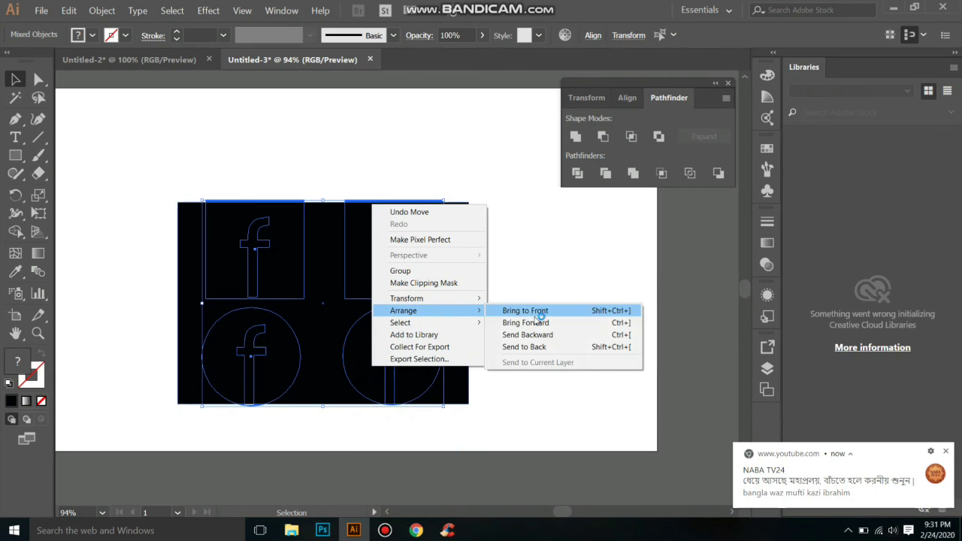
click(539, 311)
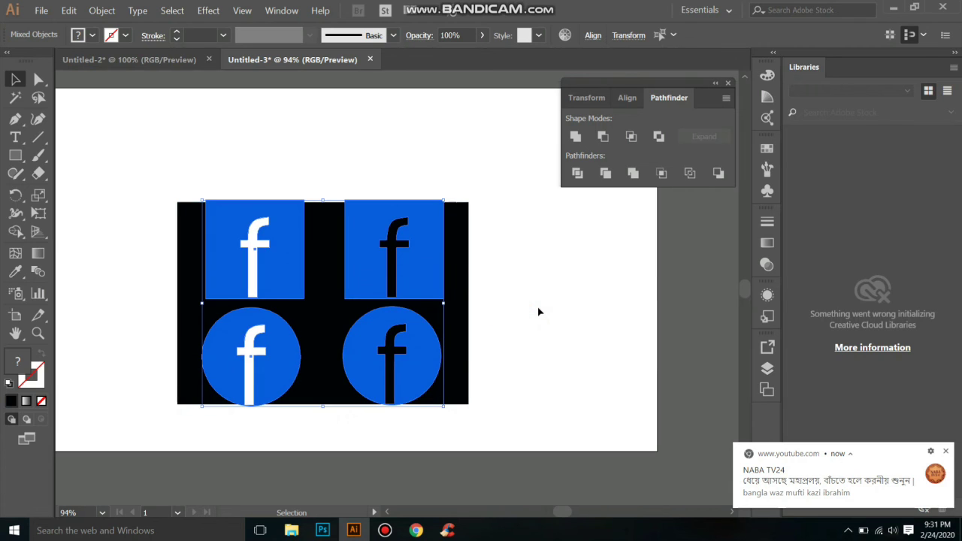
click(513, 351)
- Extend the black rectangle's upper edge above the square icons
click(466, 354)
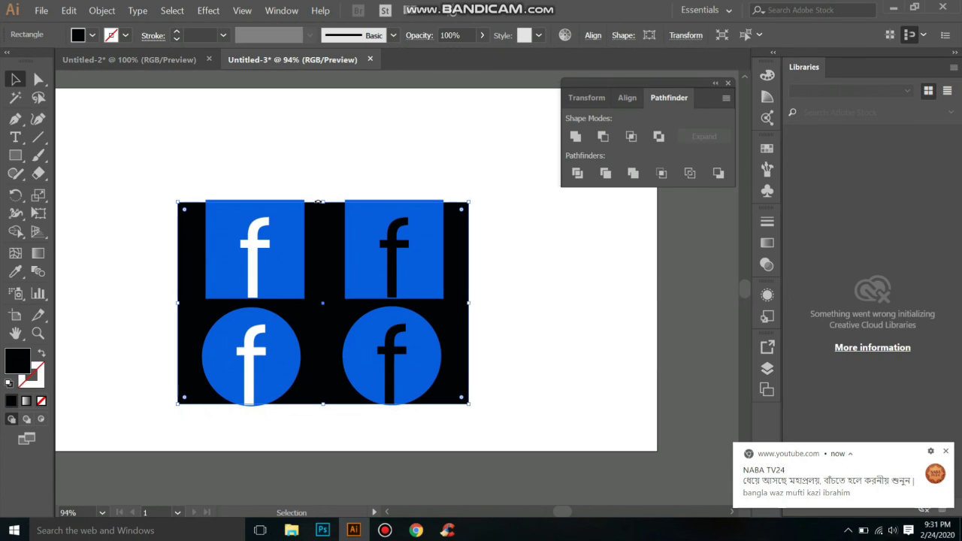
drag(321, 201, 321, 183)
click(323, 172)
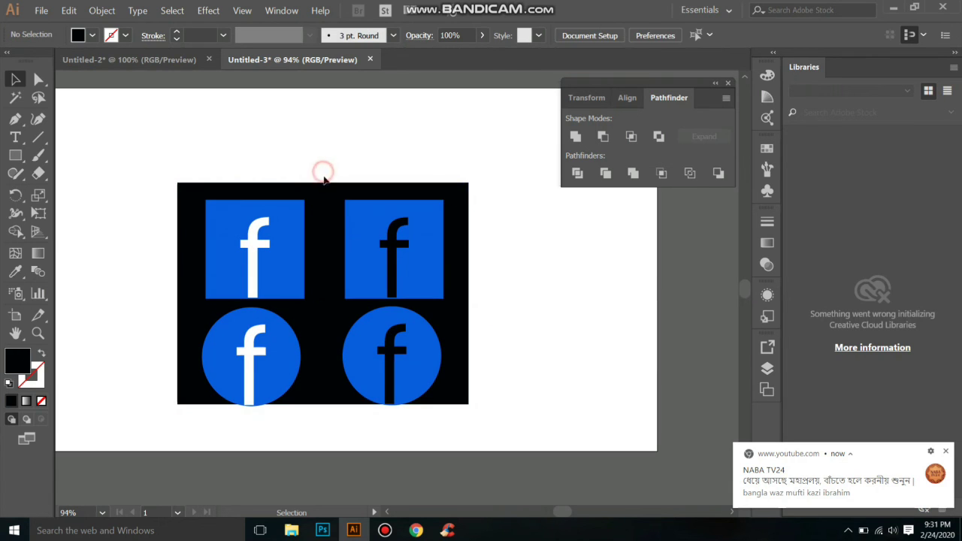
- Nudge the black rectangle down until it also covers the area behind the circles' lower edges
click(443, 350)
click(457, 351)
key(Down)
key(Down)
key(Down)
key(Down)
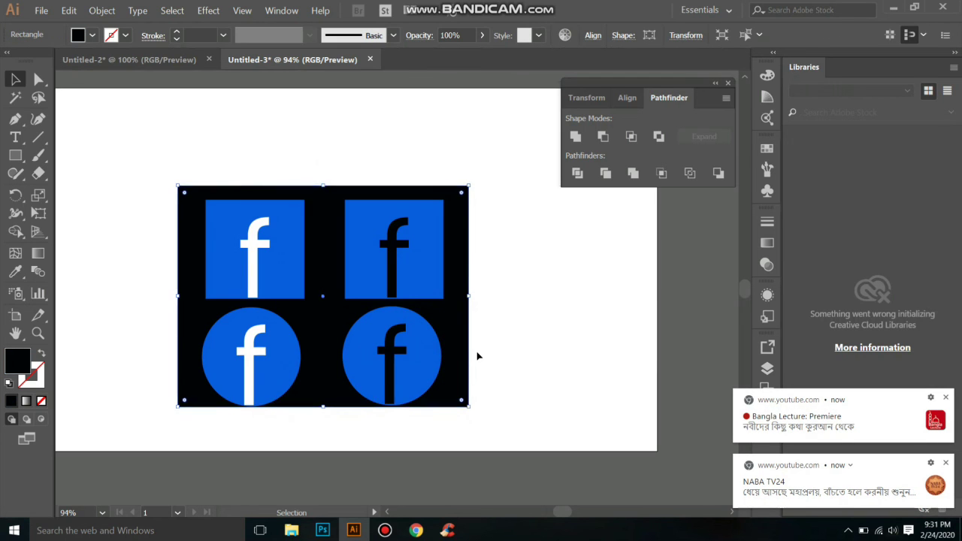
key(Down)
key(Down)
click(478, 352)
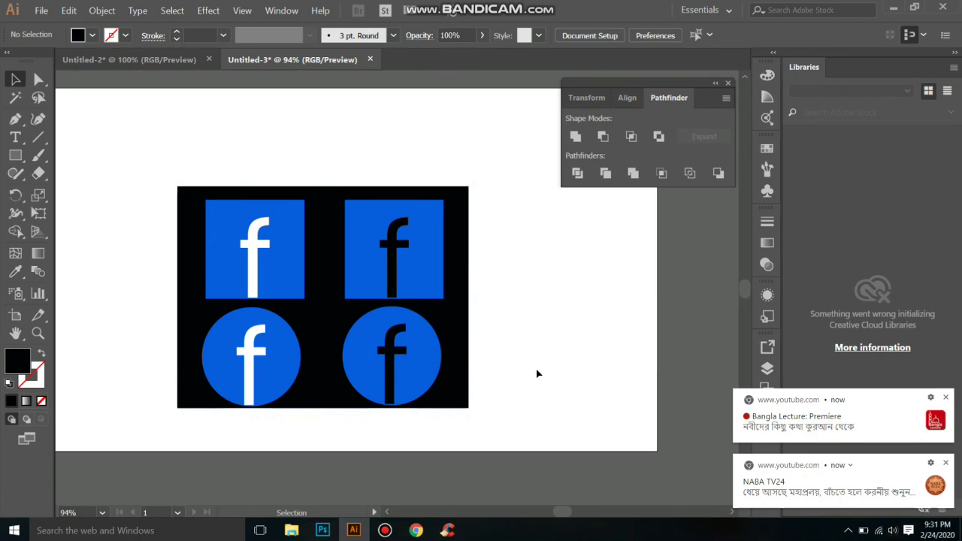